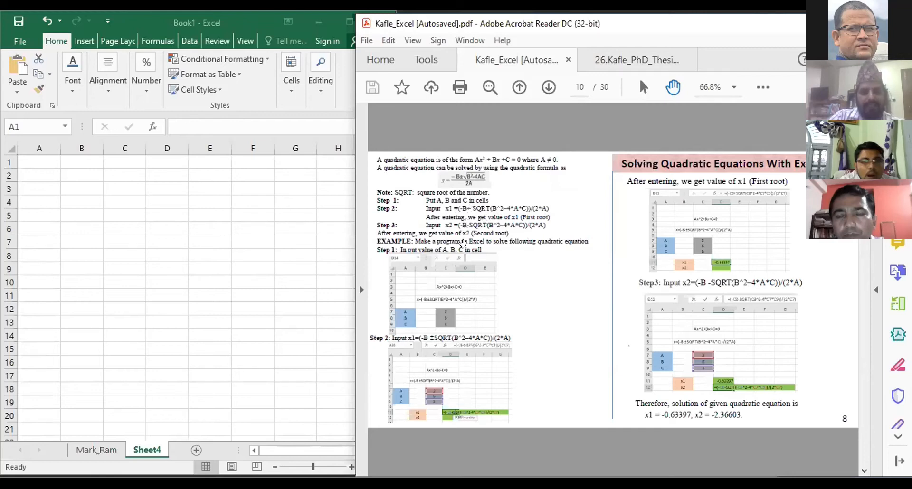
- Switch to the Excel workbook and enter the quadratic equation 2x^2+6x+3=0 as text in cell B2 of Sheet4
left_click(80, 180)
left_click(80, 179)
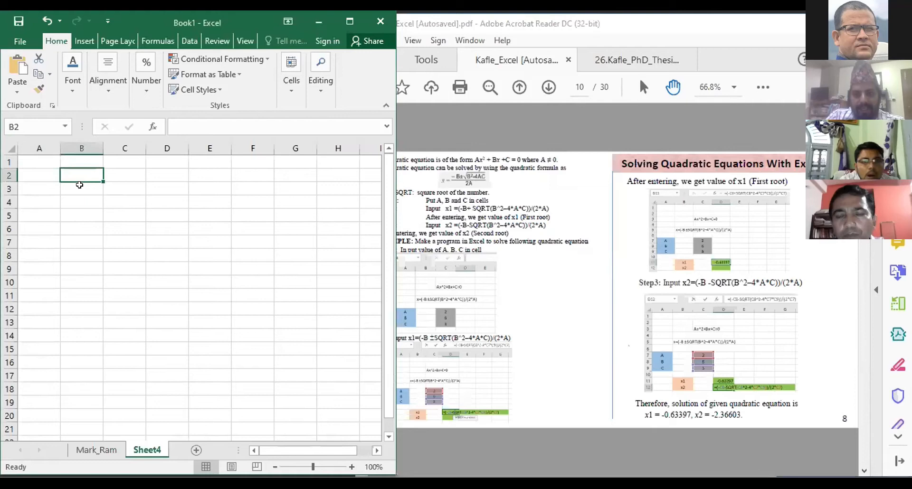
type("2")
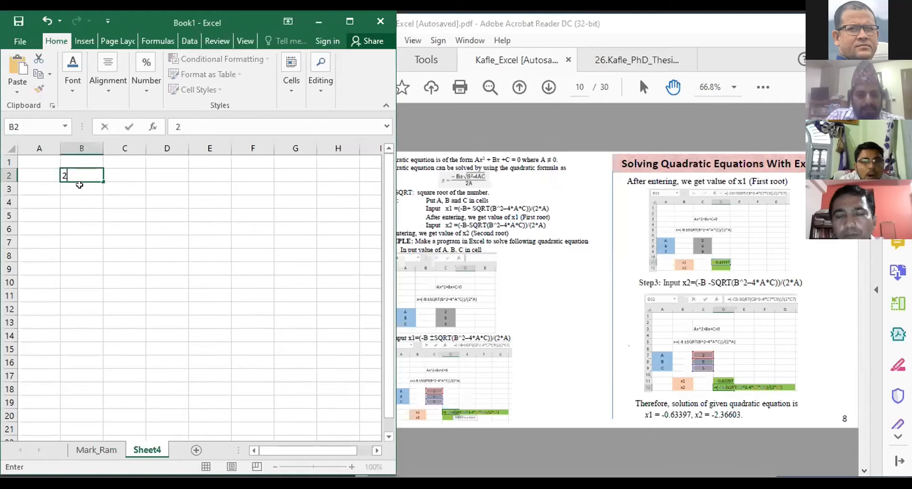
type("x^")
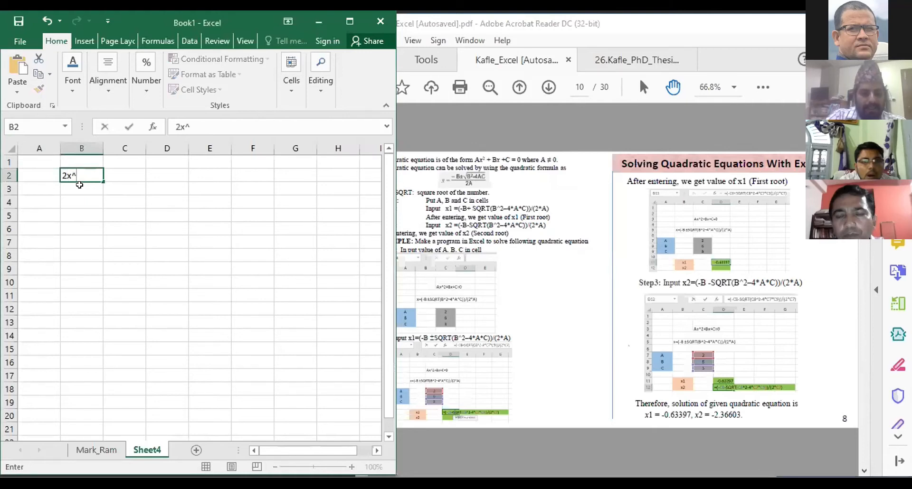
type("2")
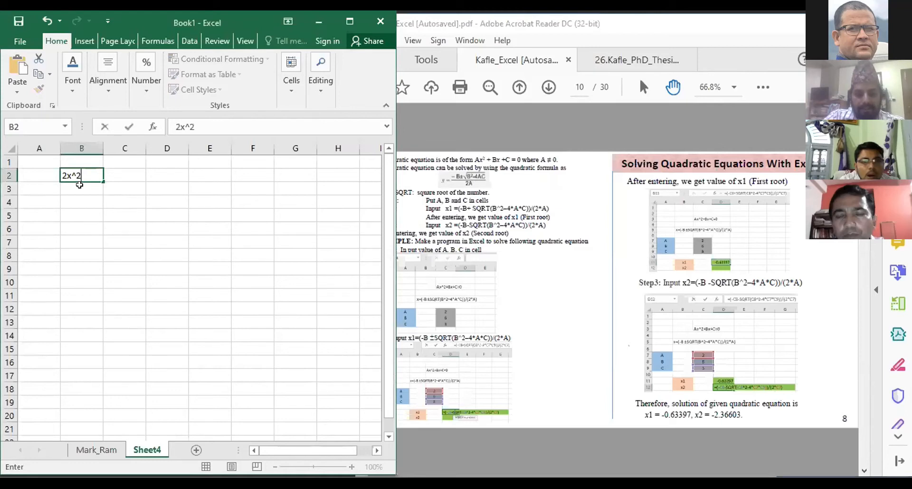
type("+6")
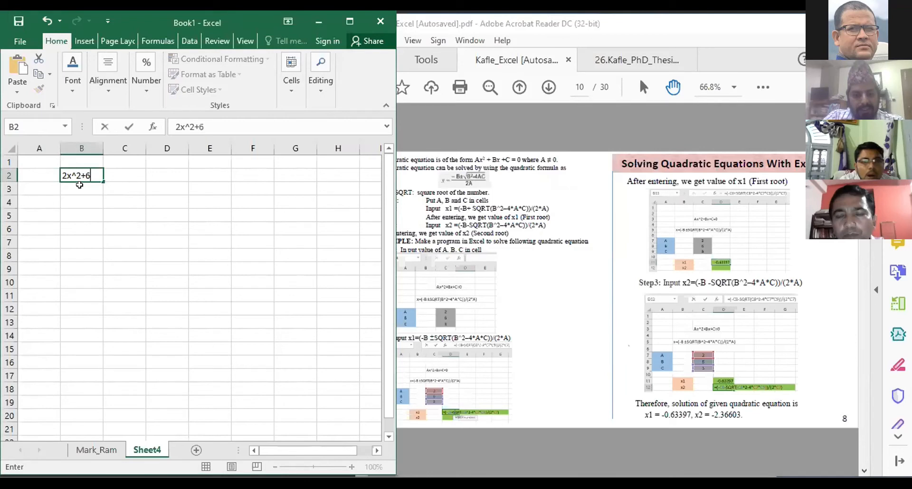
type("x")
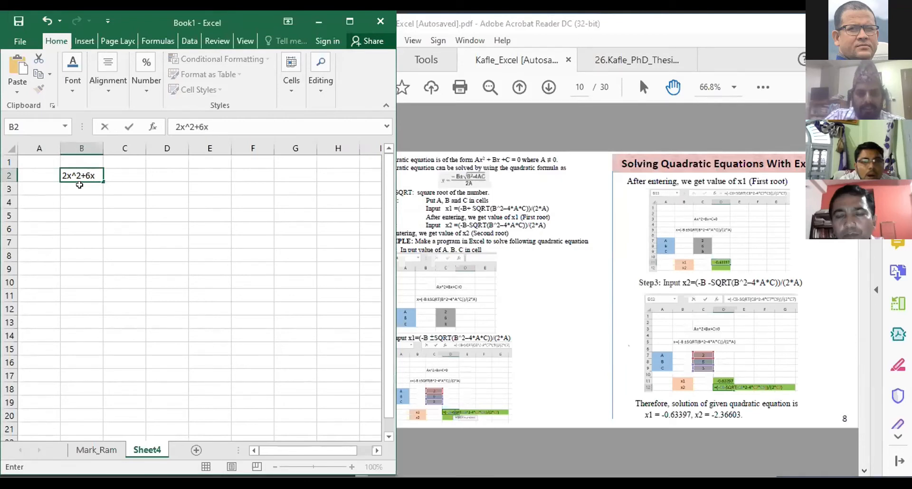
type("+3")
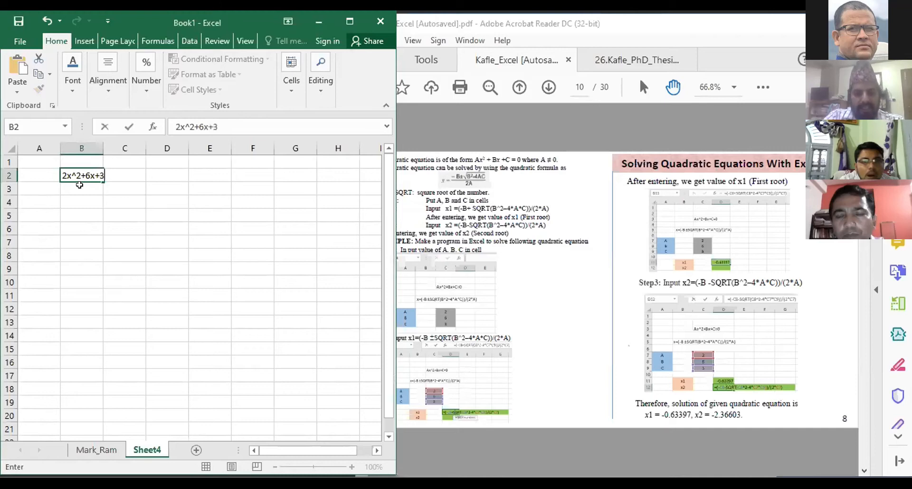
type("=-")
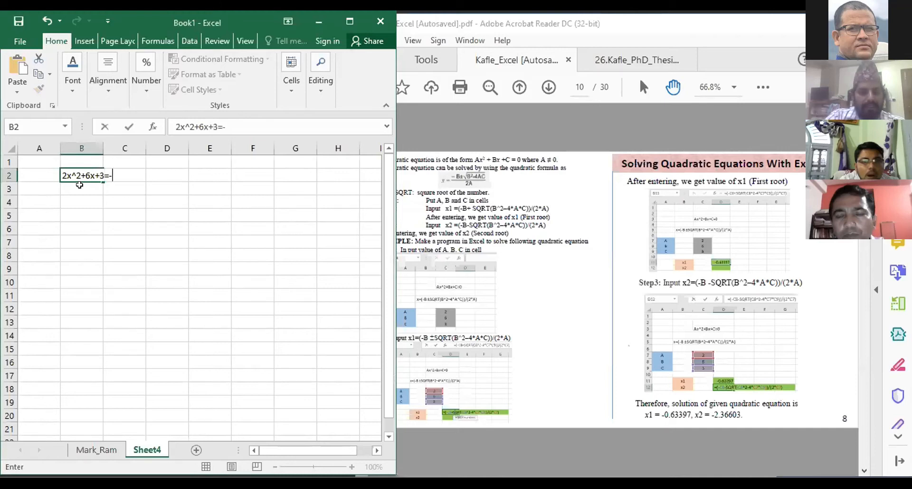
key("BackSpace")
type("0")
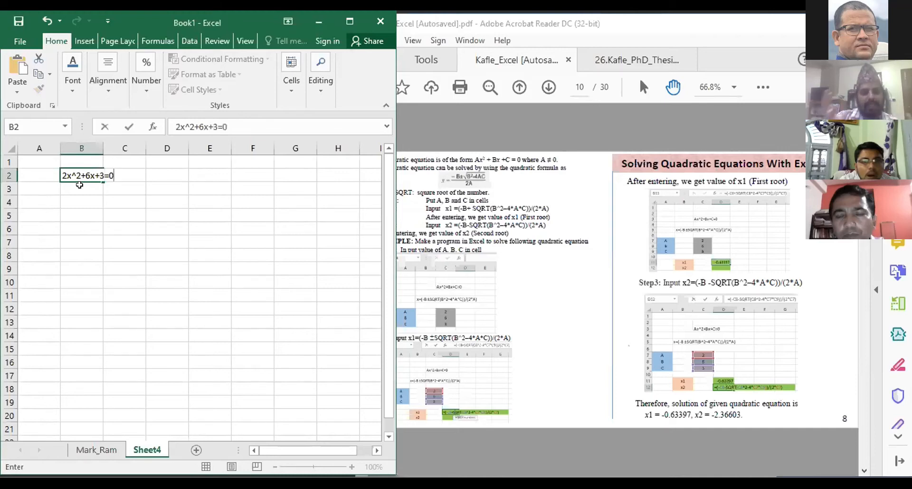
left_click(69, 200)
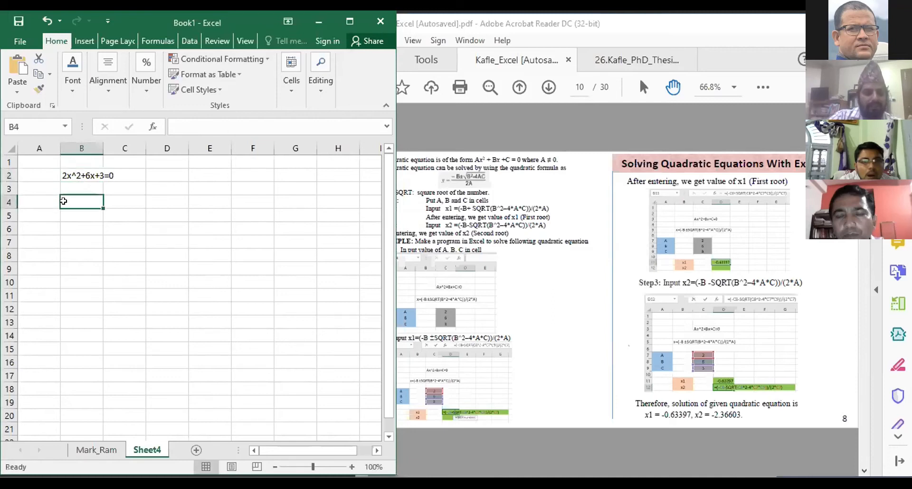
- Enter the coefficient labels A, B and C in cells A4, A5 and A6
left_click(41, 198)
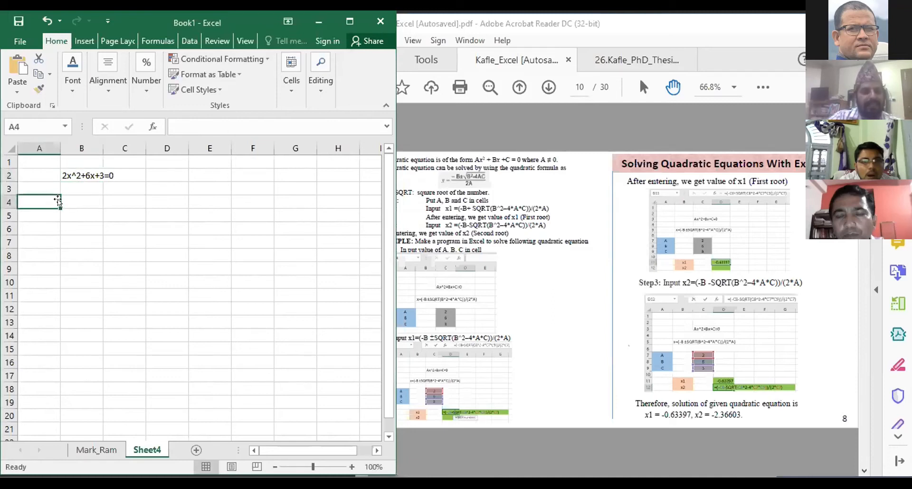
type("A")
key("Return")
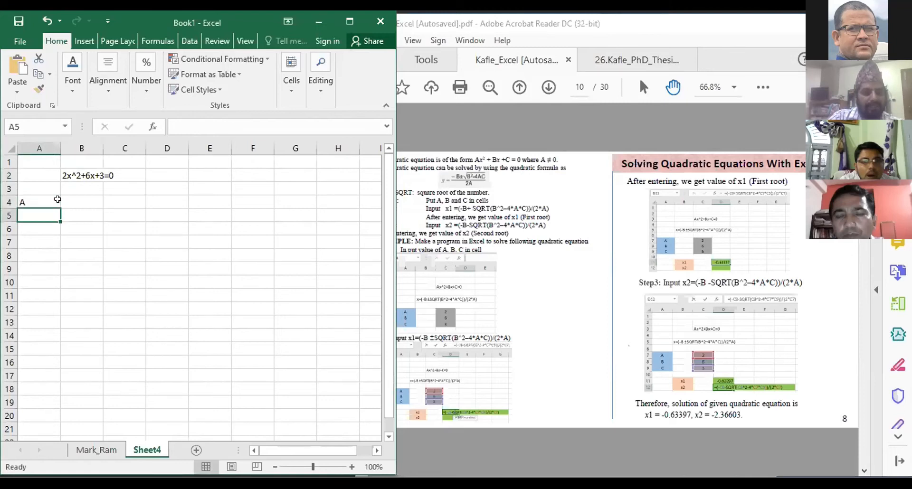
type("B")
key("Return")
type("C")
- Enter the coefficient values 2, 6 and 3 in cells B4, B5 and B6 beside their labels
left_click(82, 201)
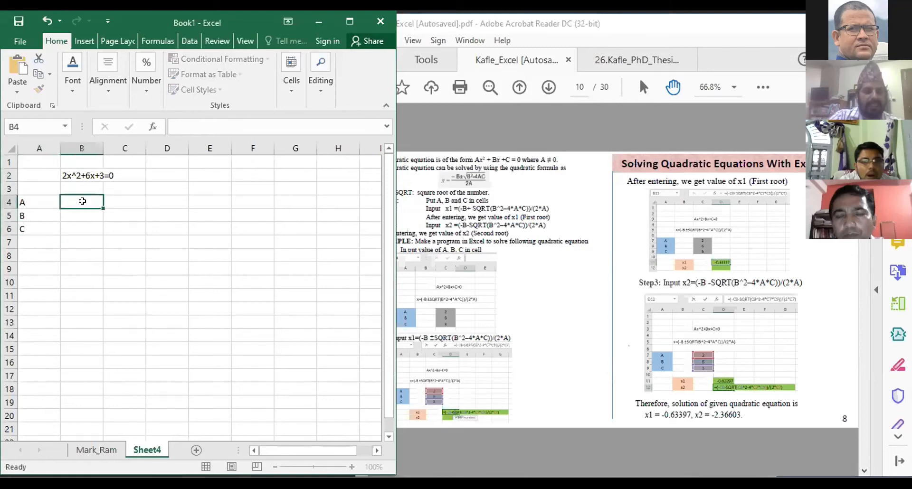
type("2")
key("Return")
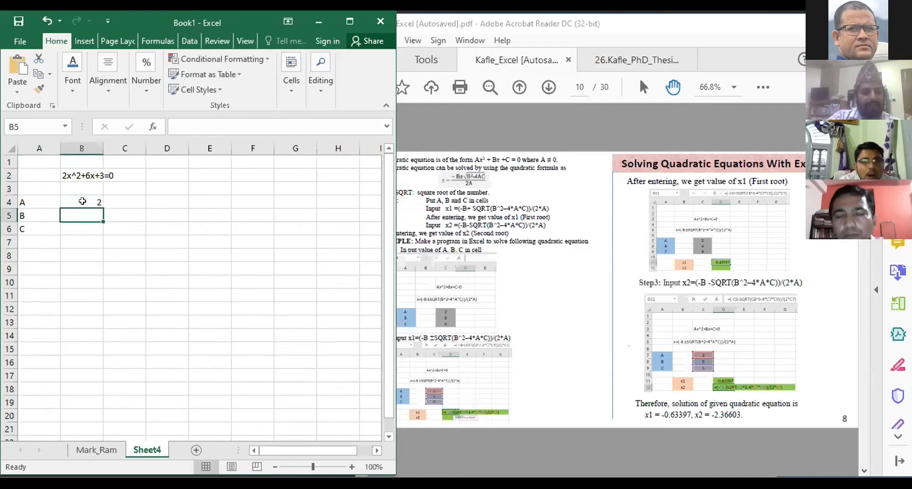
type("6")
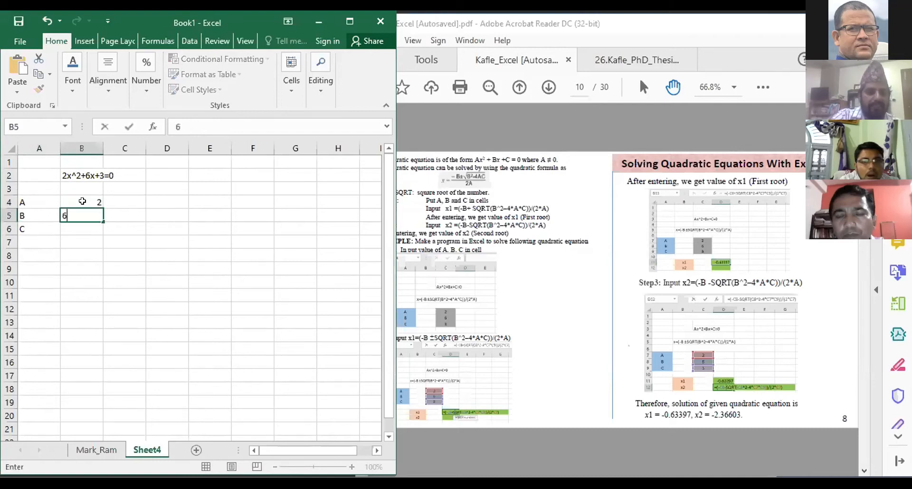
key("Return")
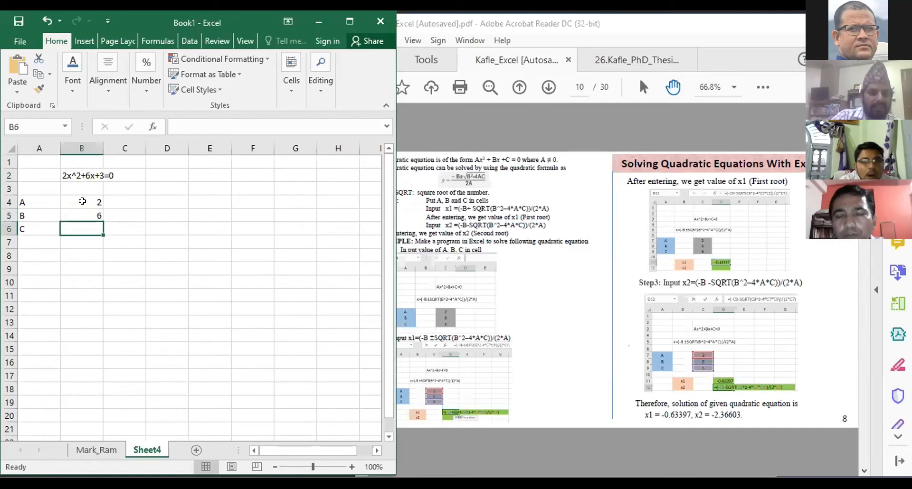
type("3")
key("Return")
- Label cell A8 as x1 for the first root
key("Return")
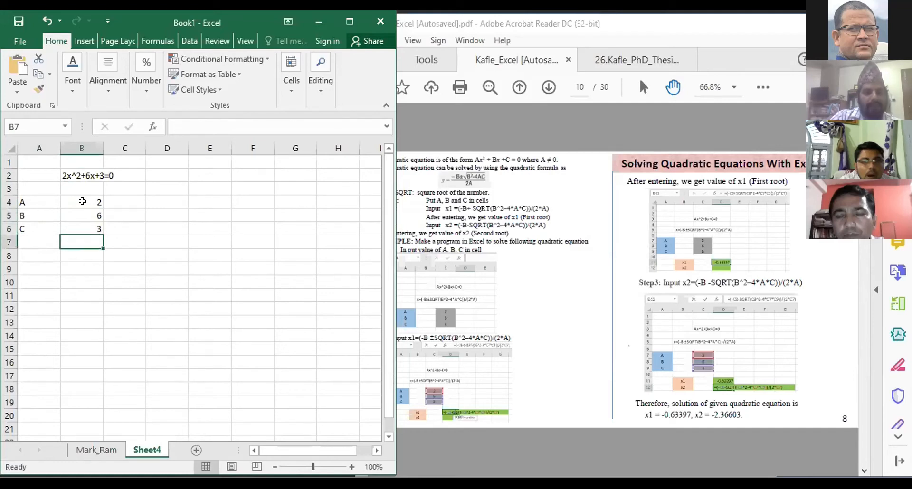
key("Left")
type("x1")
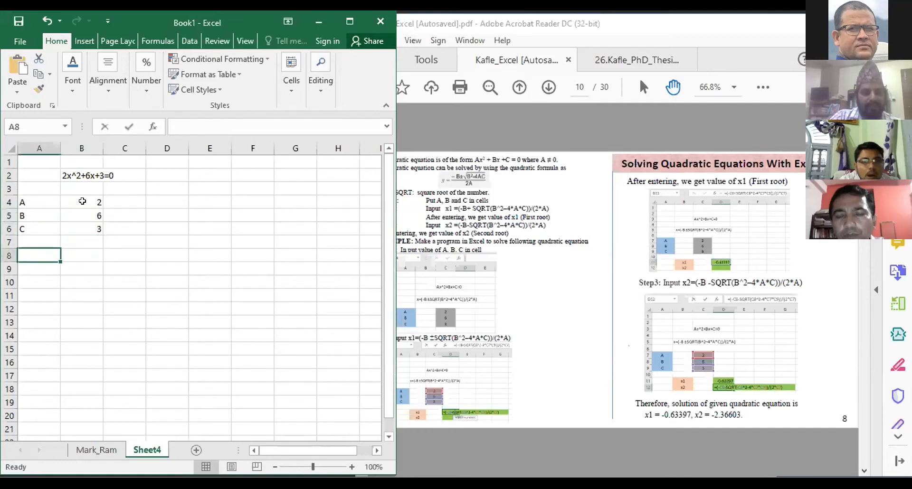
key("Tab")
- Begin the first-root formula in cell B8 with =(-B5+SQRT(, referencing coefficient B and the SQRT function
type("=")
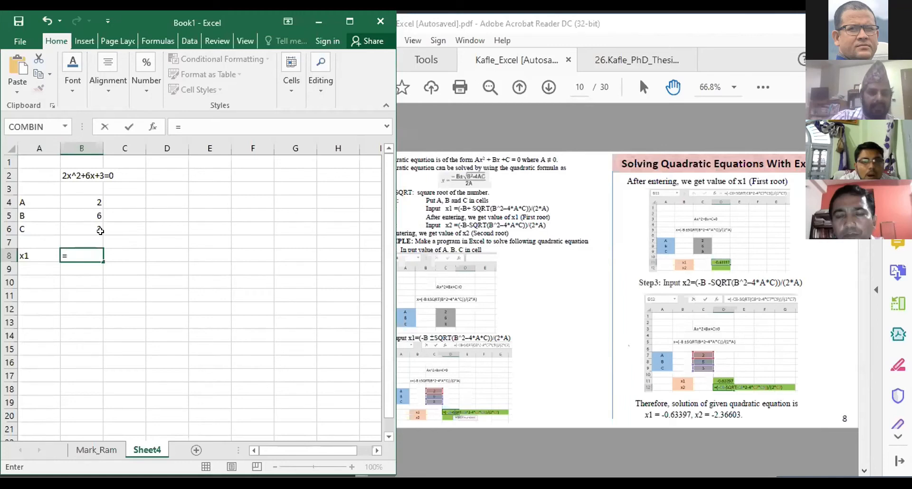
type("(")
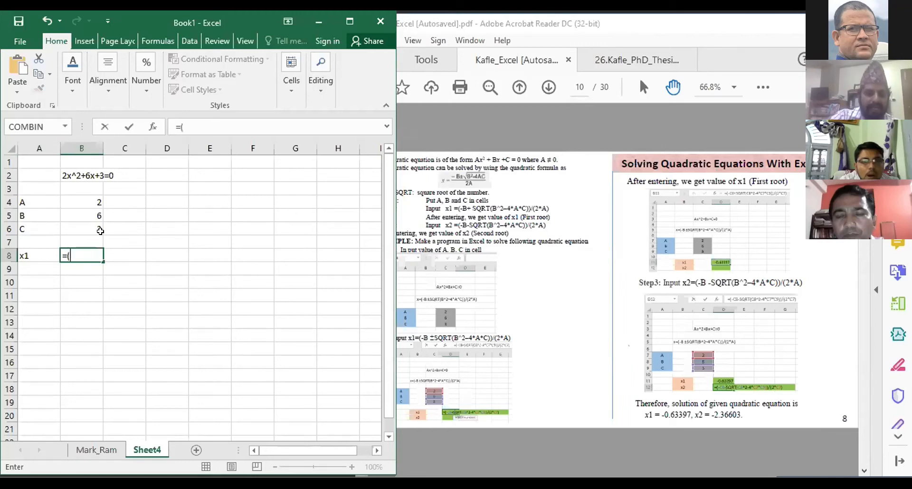
type("-")
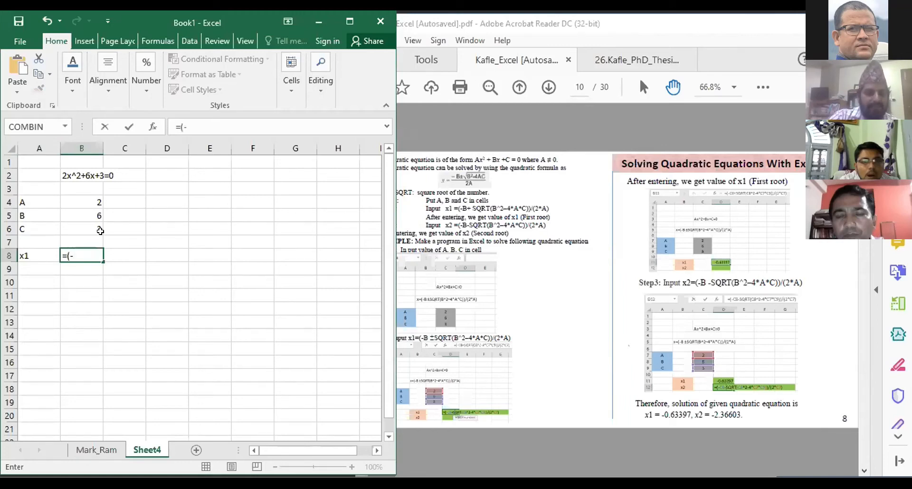
left_click(97, 215)
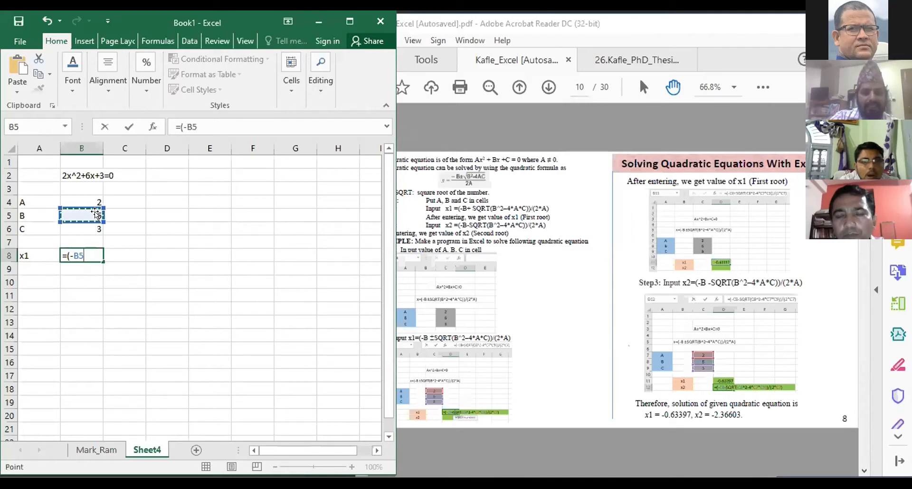
type("+")
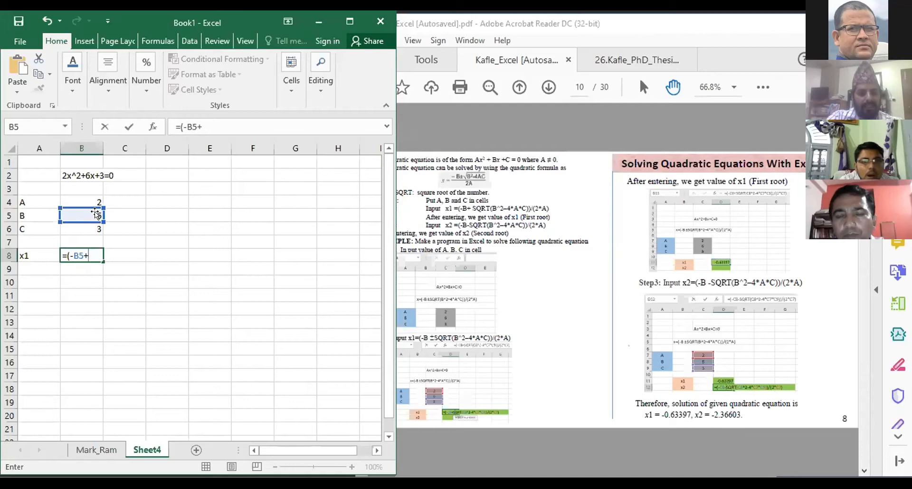
type("SQ")
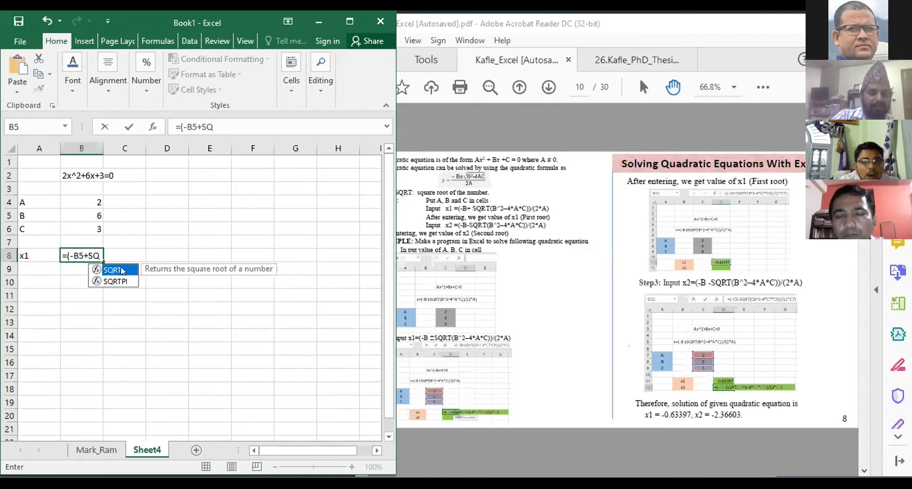
double_click(122, 270)
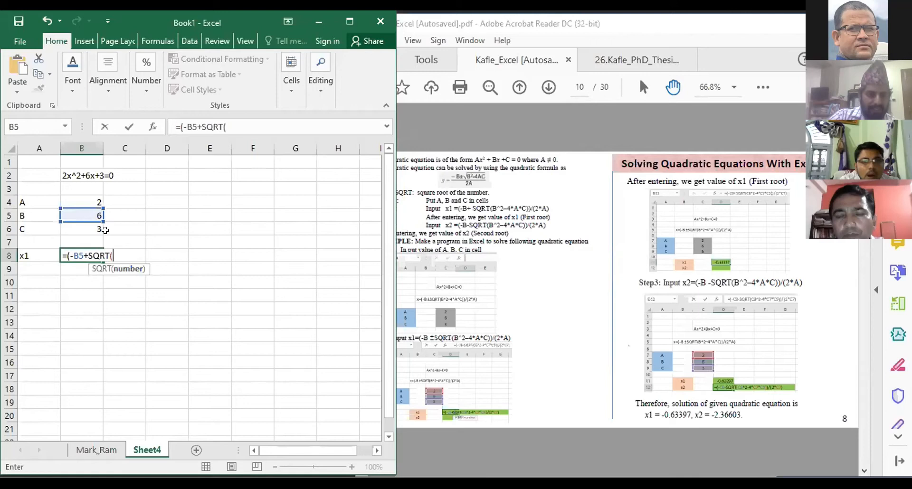
- Fill in the square root's argument as B5^2-4*B4*B6 and close the SQRT function
left_click(88, 210)
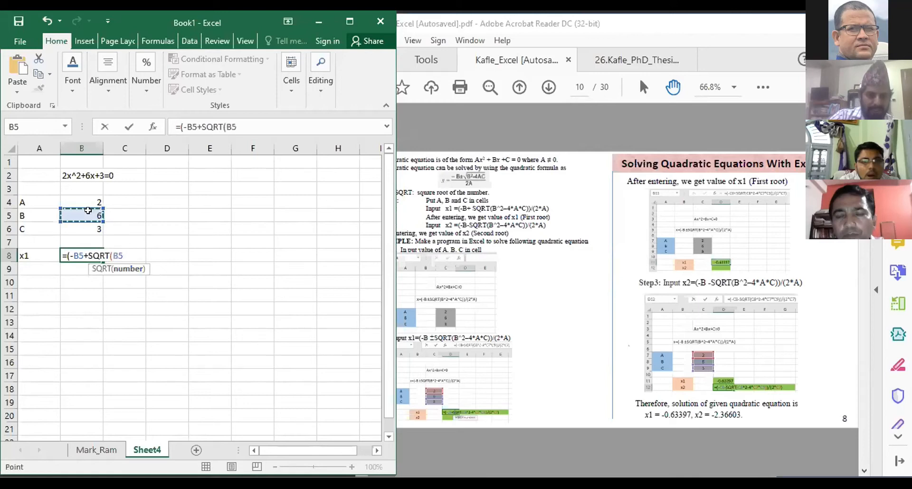
type("^2-")
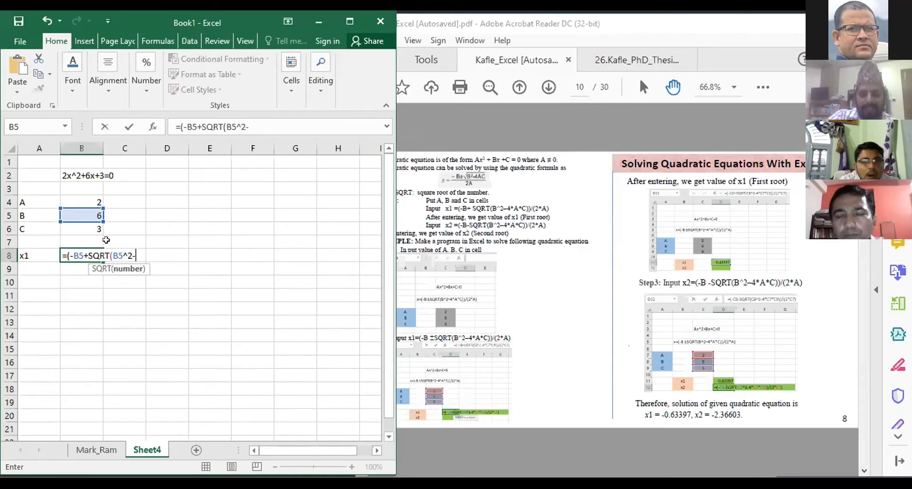
type("$")
key("BackSpace")
type("4*")
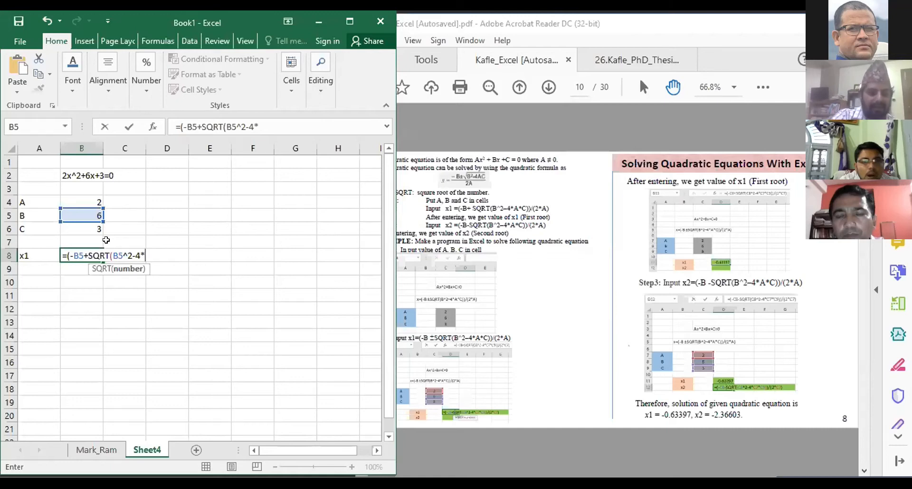
left_click(93, 205)
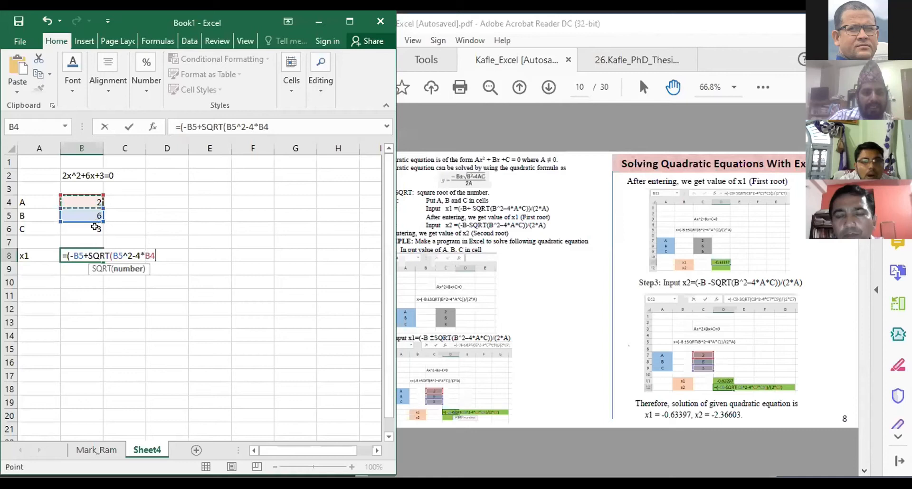
type("*")
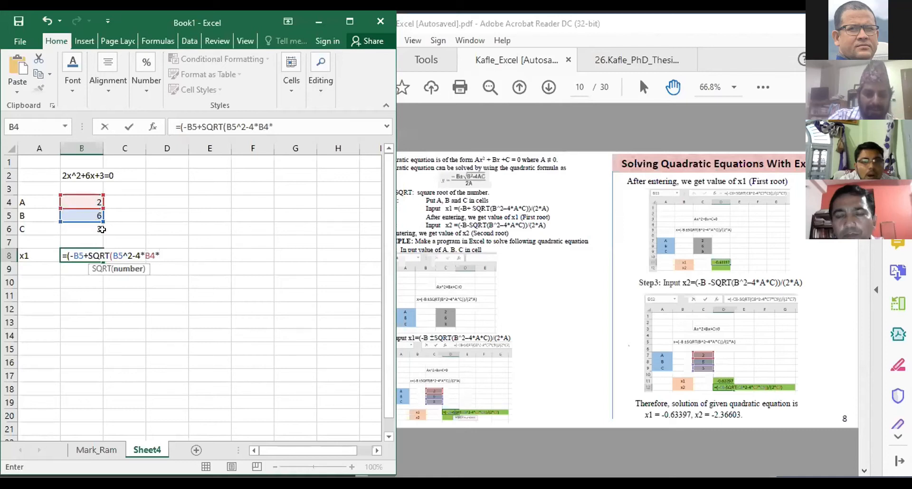
left_click(93, 229)
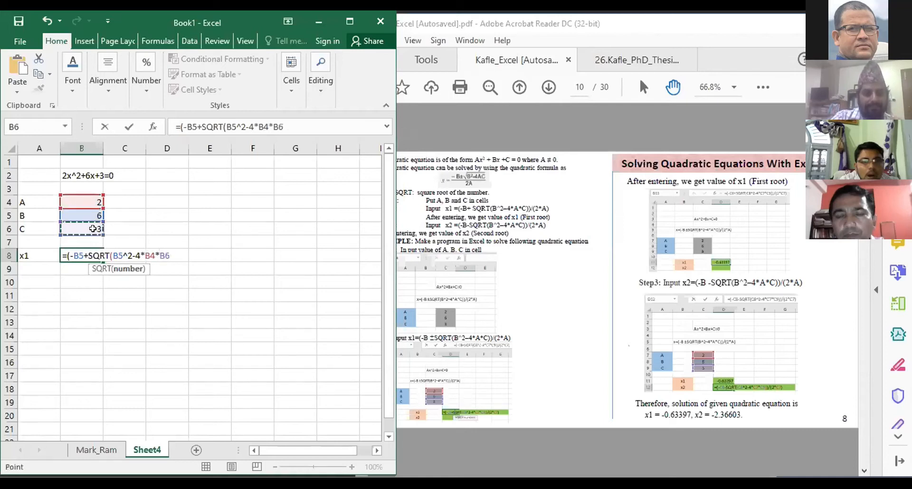
type(")")
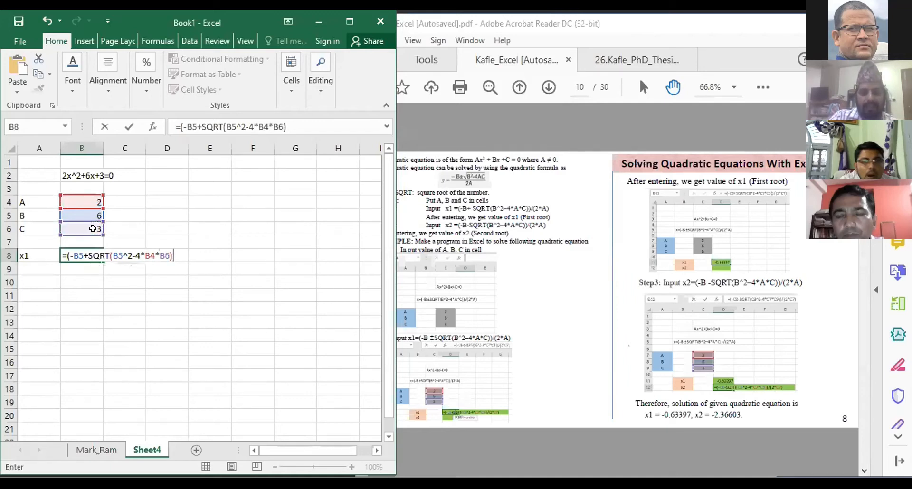
- Complete the first-root formula in B8 by closing the numerator and dividing it by (2*B4)
type(")")
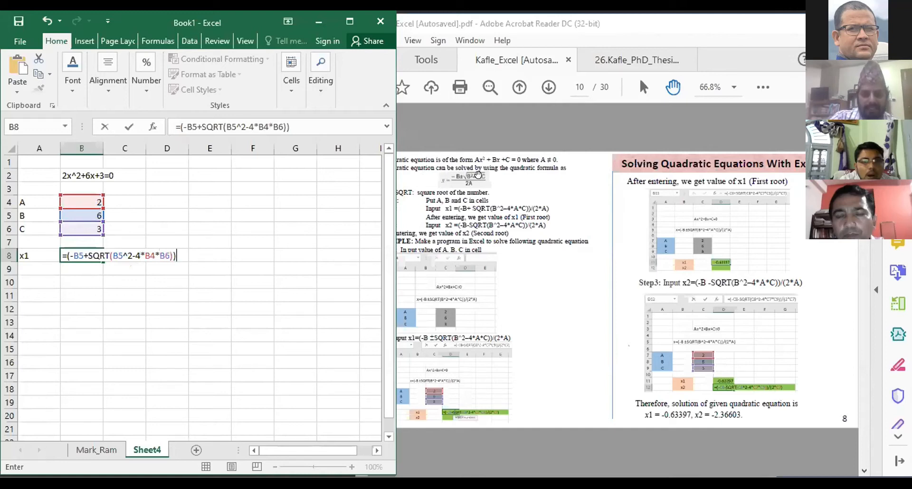
type("(2*")
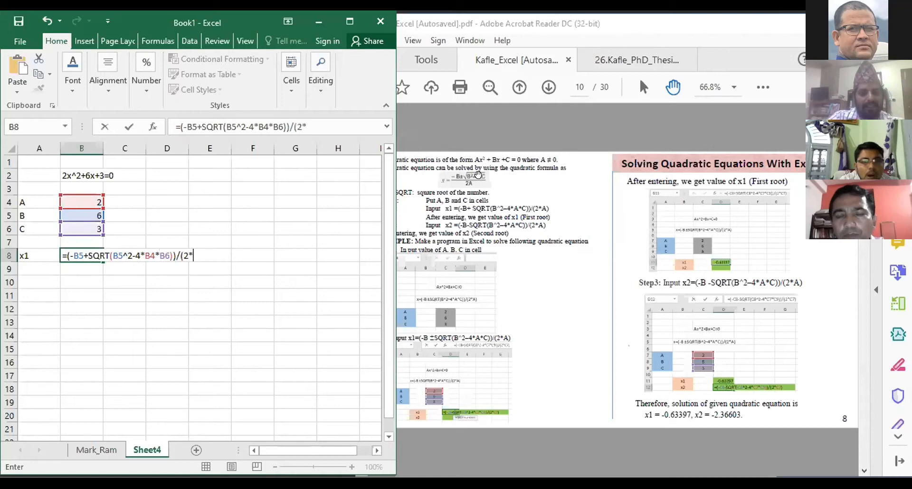
left_click(92, 199)
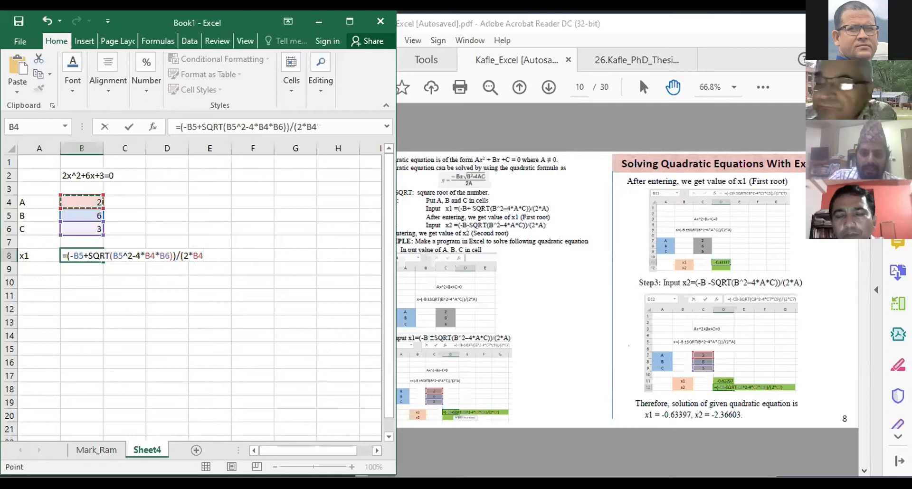
left_click(575, 294)
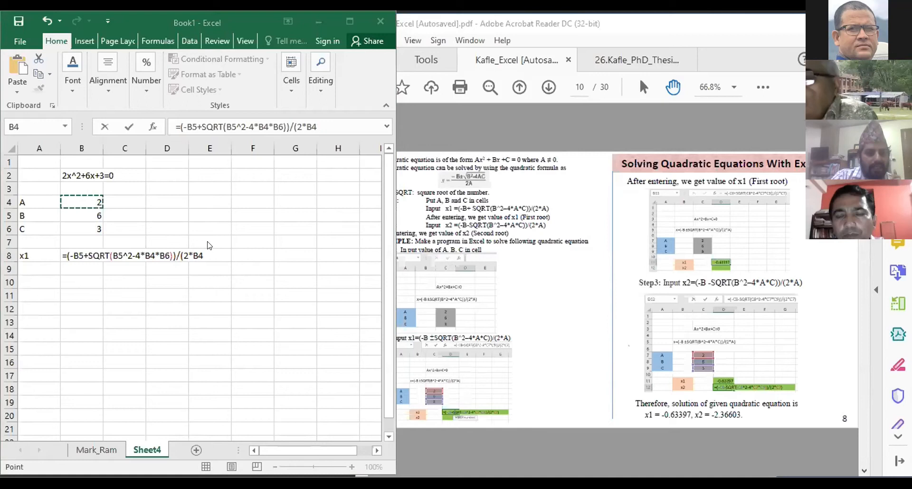
left_click(201, 252)
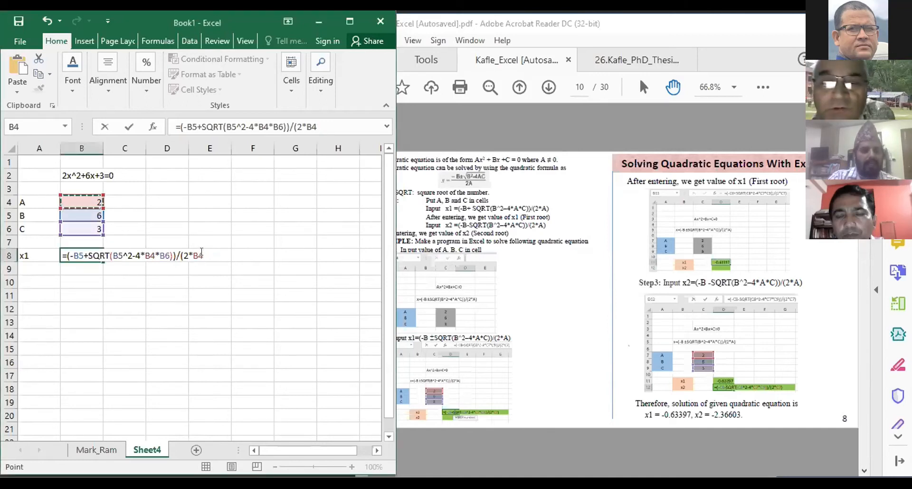
type(")")
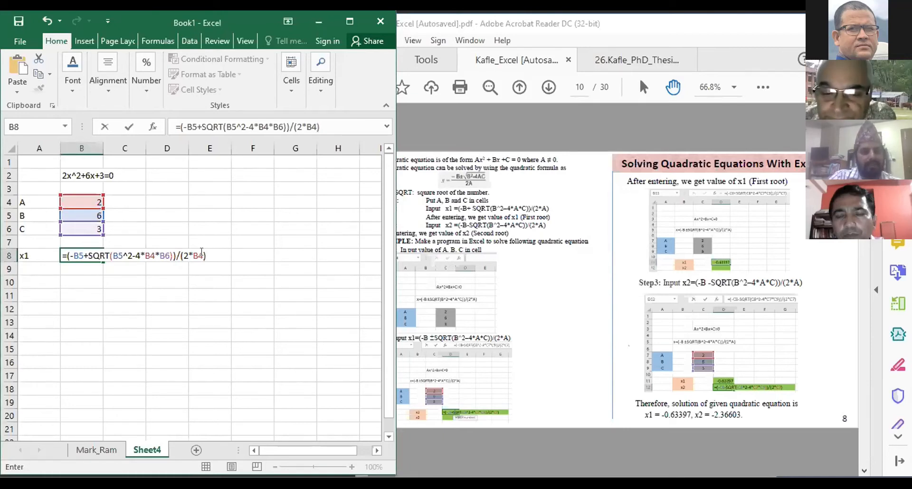
key("Return")
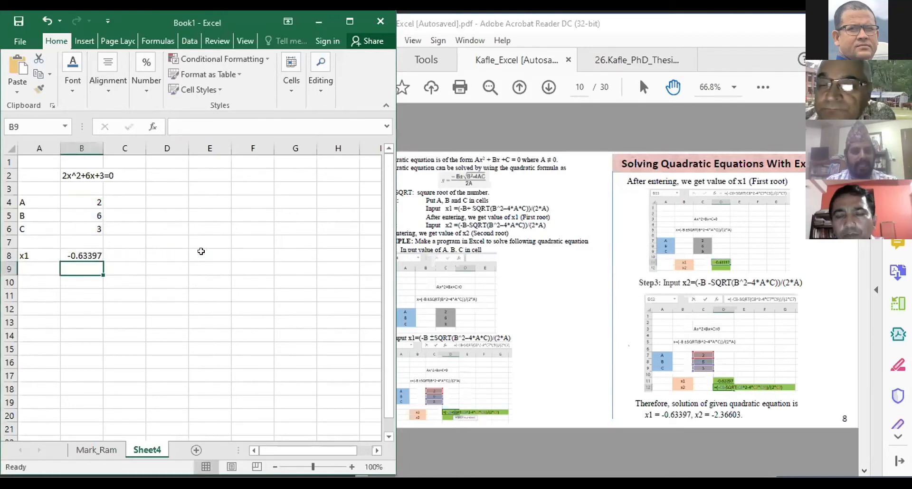
double_click(88, 254)
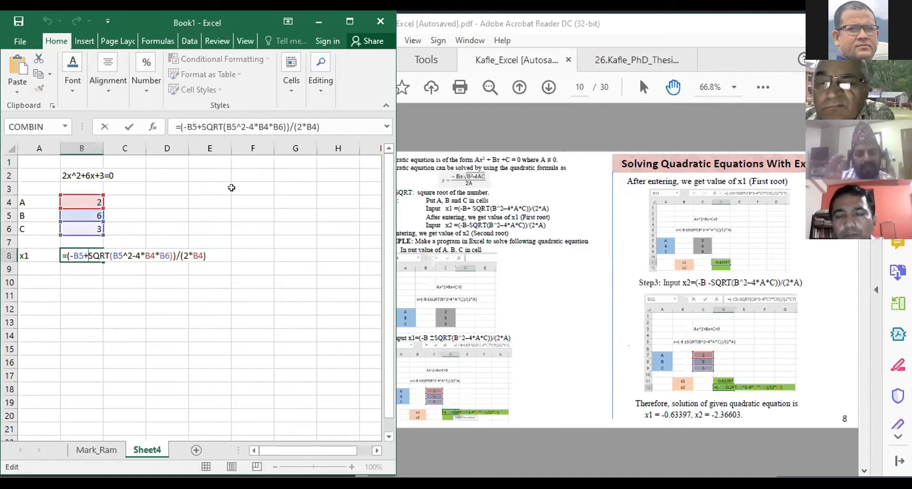
left_click(82, 202)
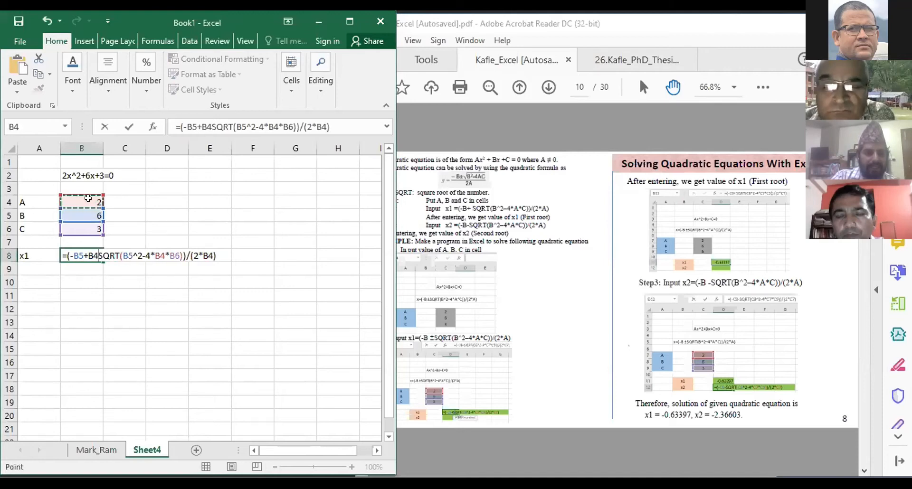
left_click(262, 197)
left_click(91, 200)
left_click(206, 198)
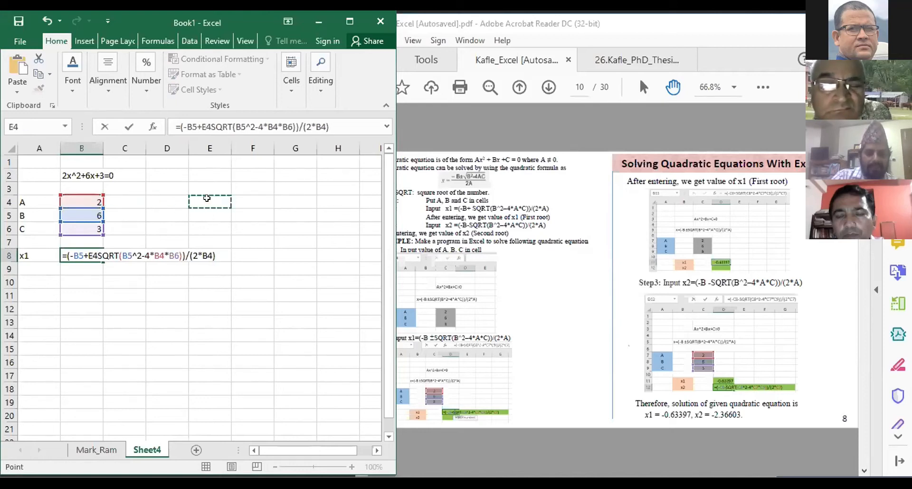
type("=")
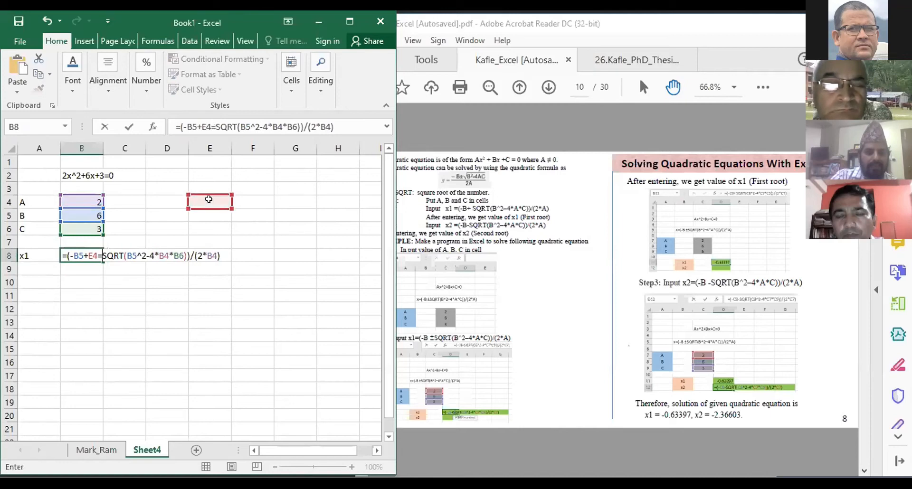
left_click(208, 198)
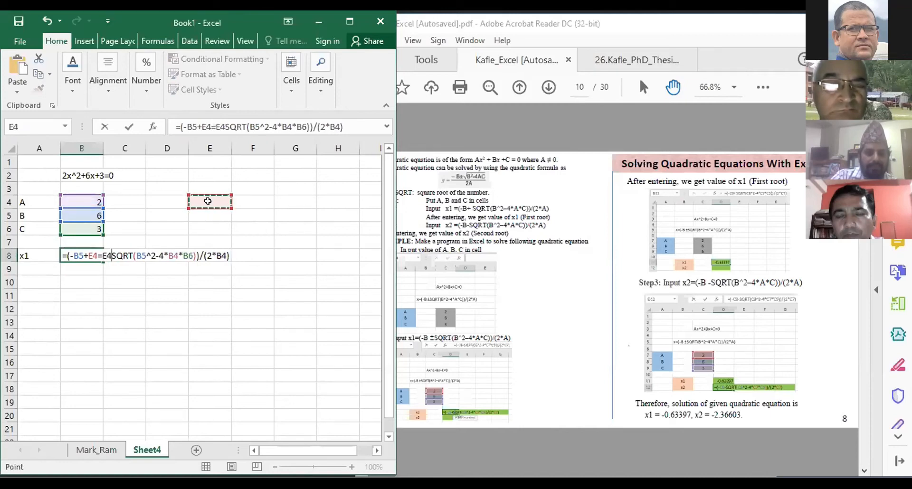
key("BackSpace")
key("BackSpace")
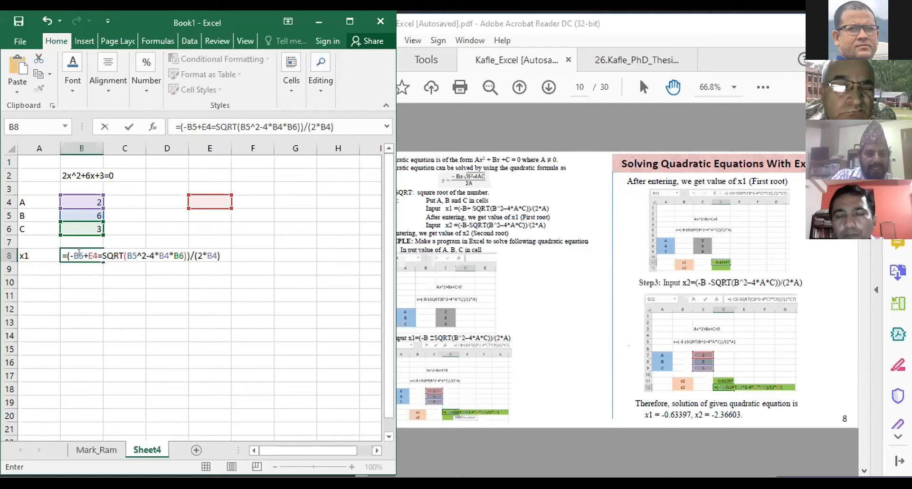
key("BackSpace")
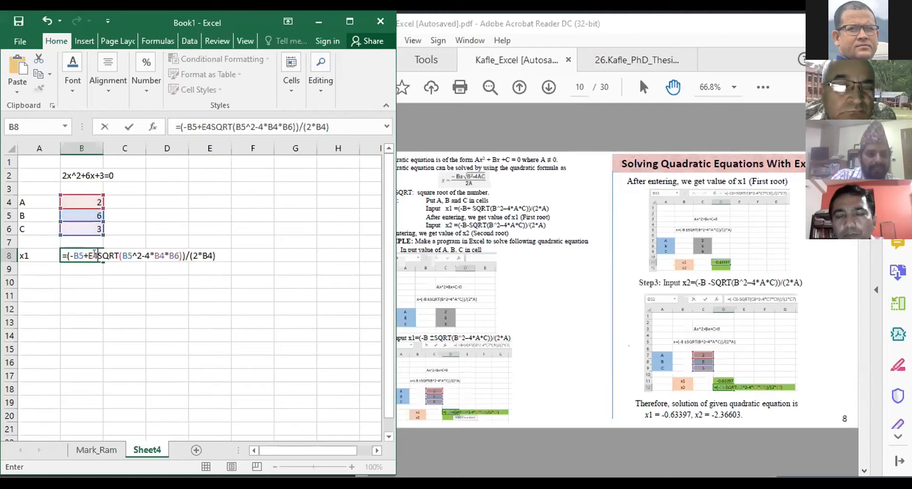
key("BackSpace")
key("BackSpace")
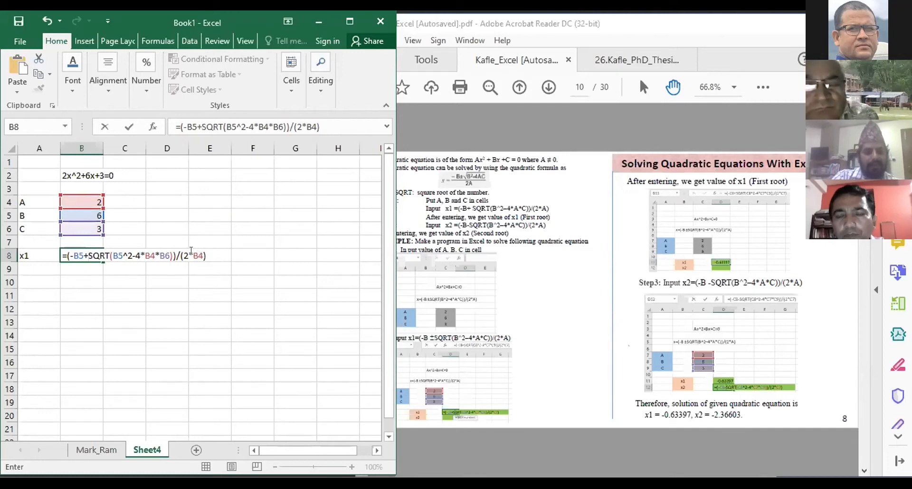
key("Return")
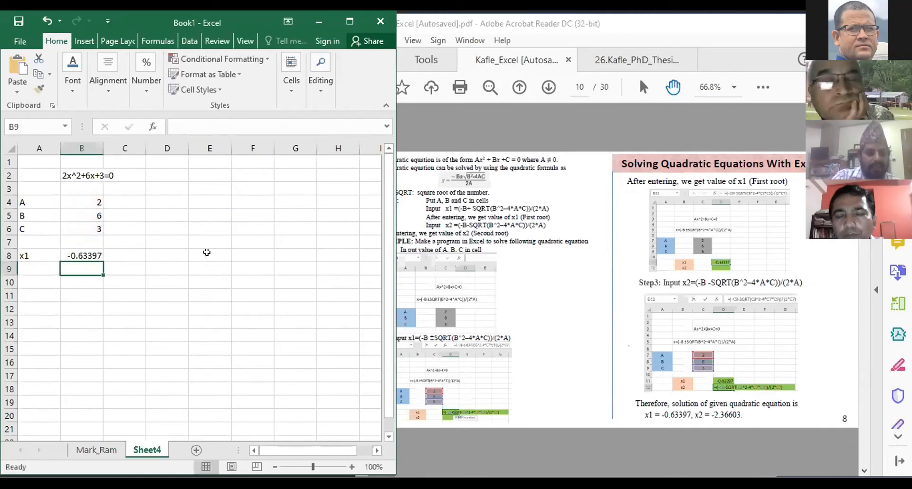
- Label cell A10 as x2 for the second root and start a formula with =( in cell B10
left_click(37, 274)
key("Return")
type("x2")
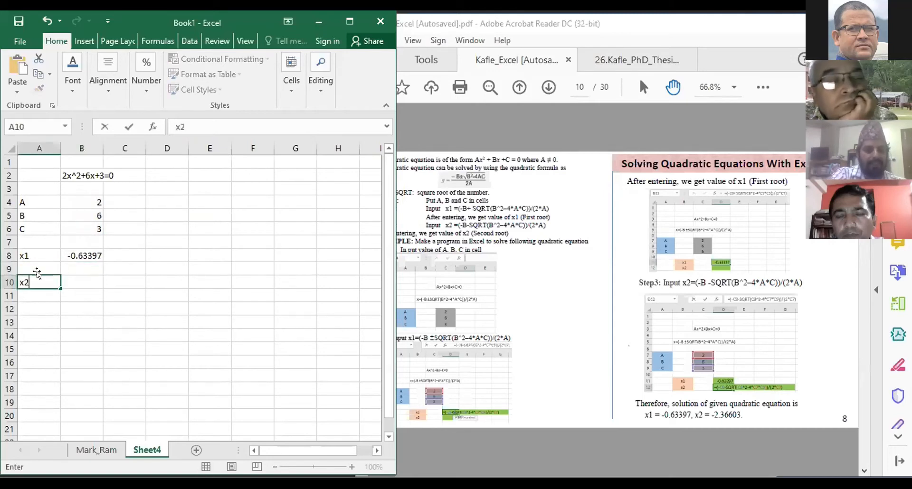
key("Tab")
type("=")
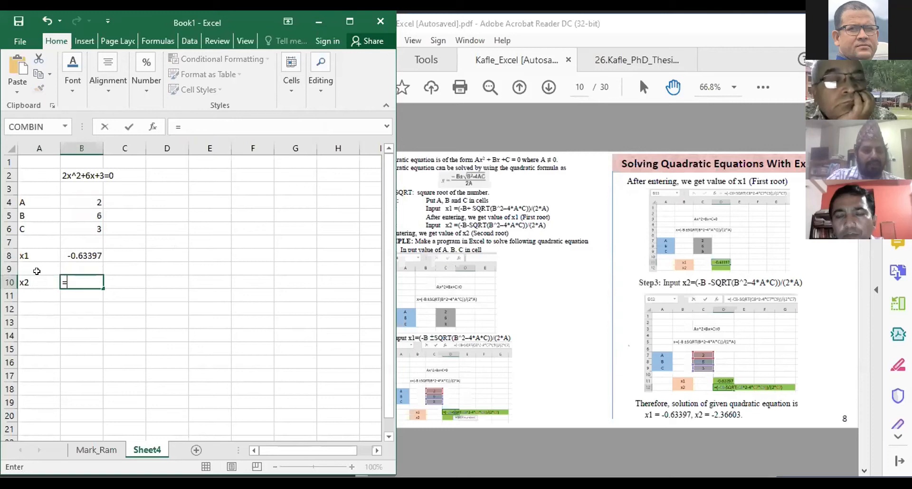
type("(")
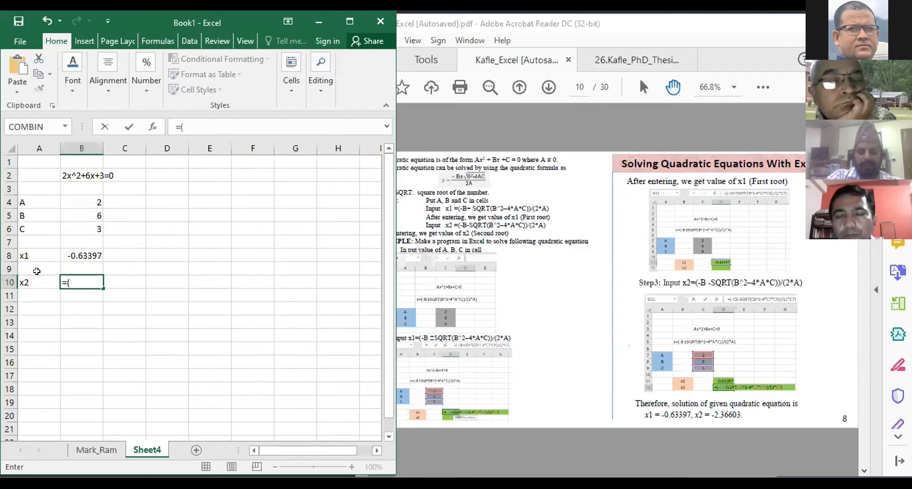
type(")")
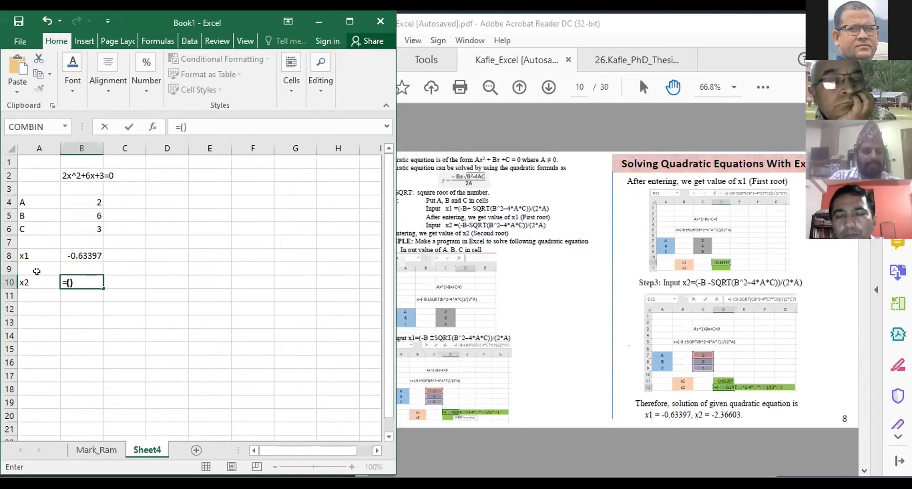
key("Return")
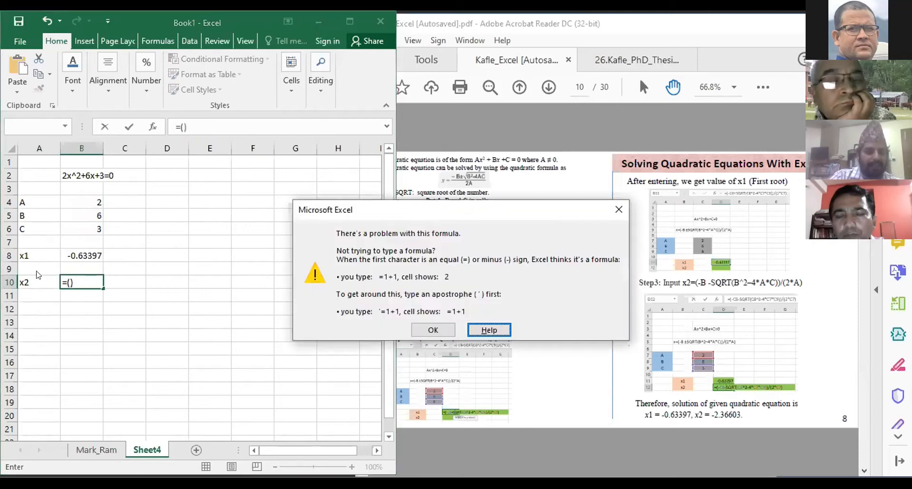
left_click(615, 209)
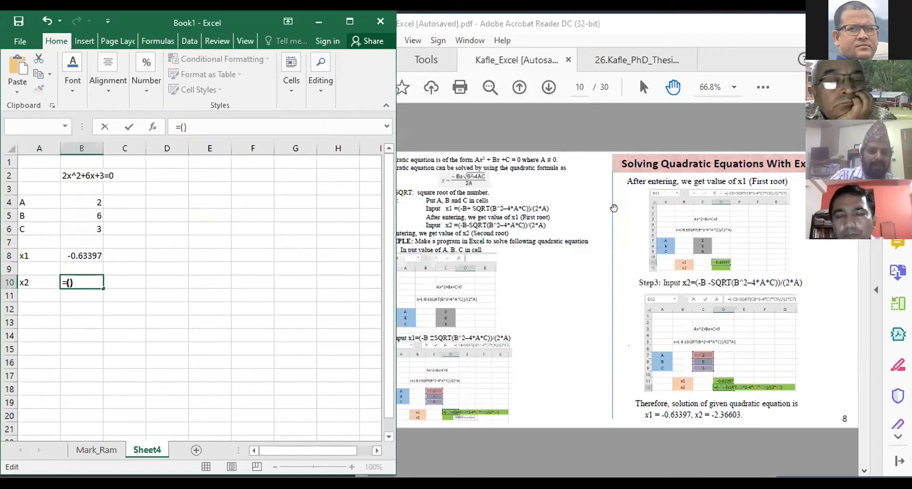
key("BackSpace")
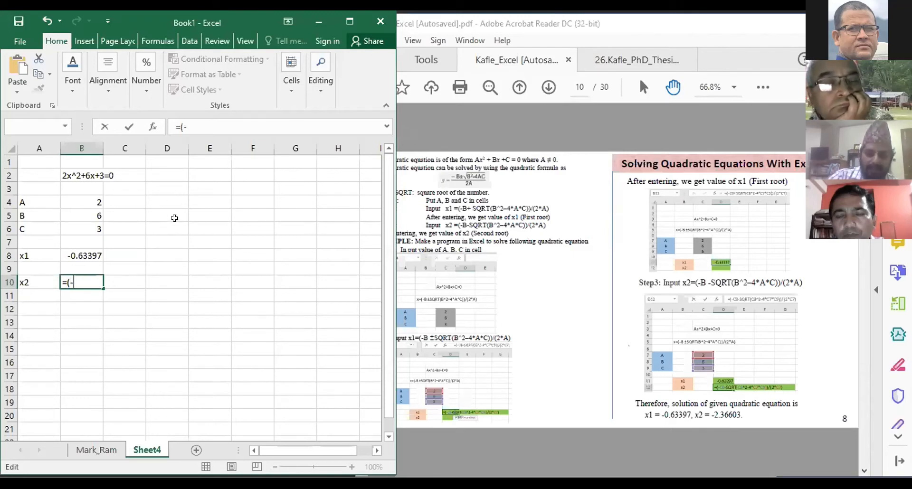
- Extend the second-root formula in B10 to =(-B5-SQRT(, referencing coefficient B and inserting the SQRT function
left_click(91, 215)
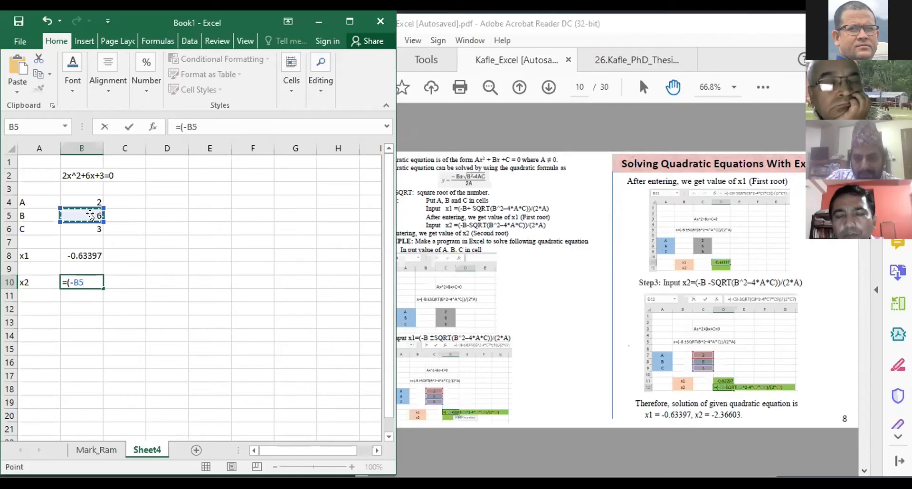
type("_")
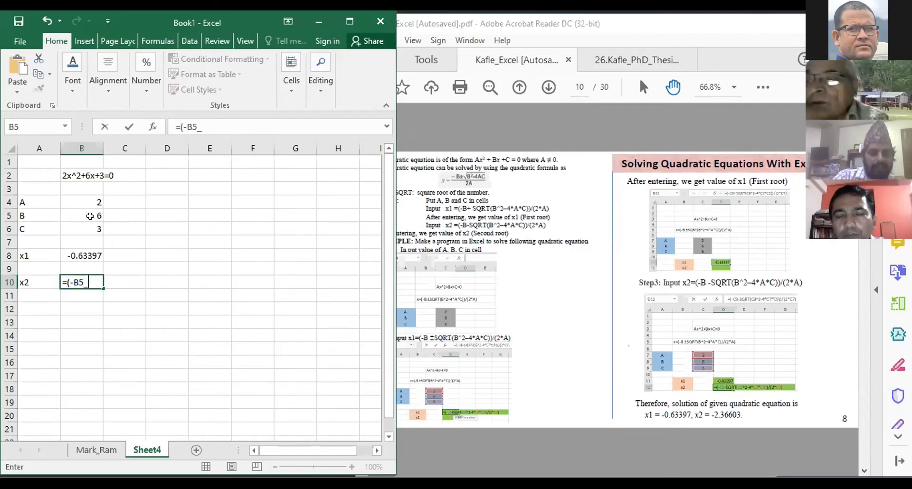
key("BackSpace")
type("-")
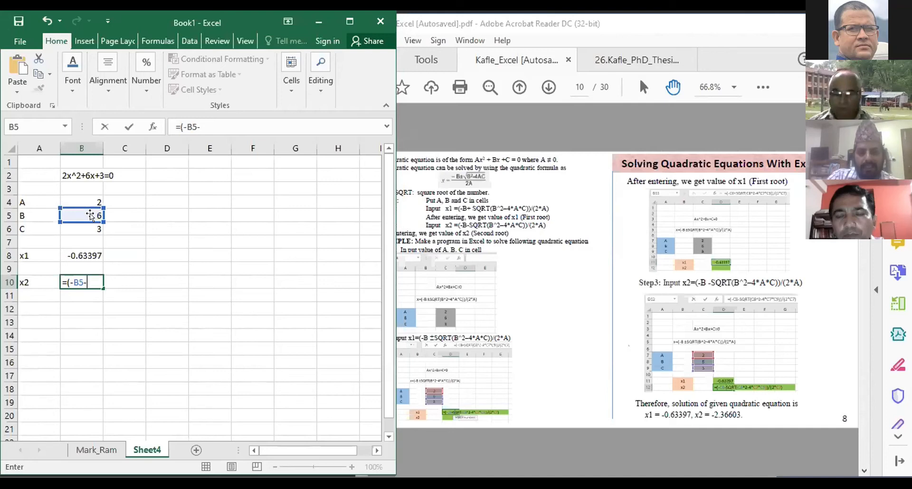
type("Sq")
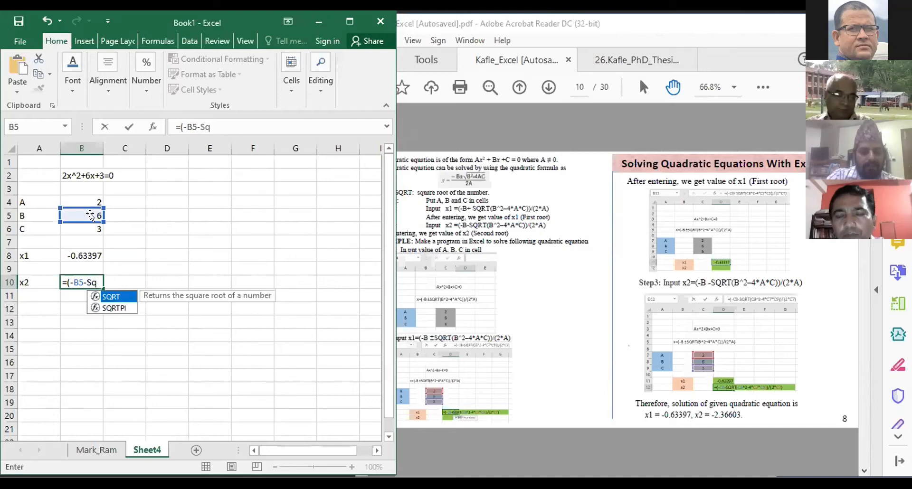
double_click(121, 298)
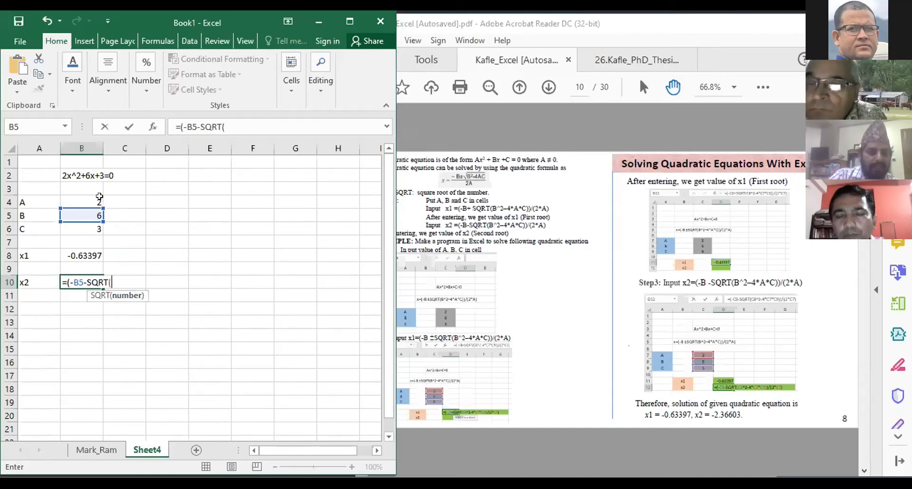
- Enter B5^2-4*B4*B6 as the square root's argument in the B10 formula and close the SQRT function
left_click(92, 210)
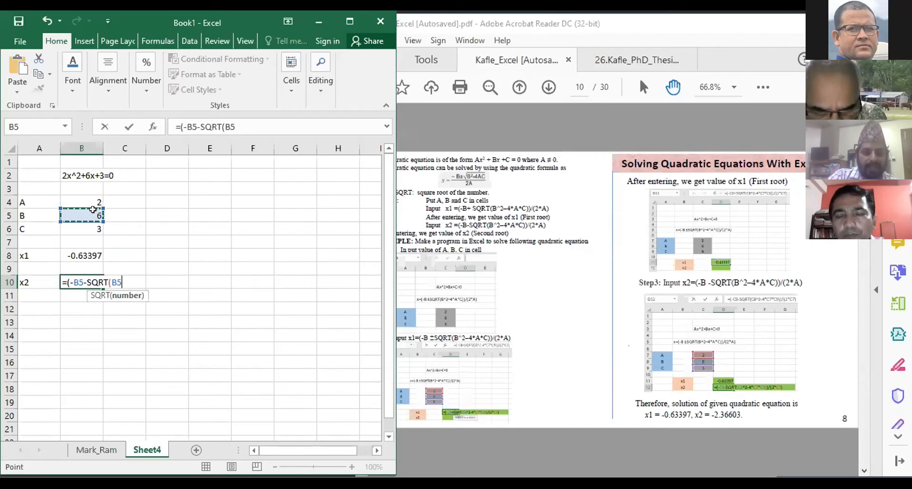
type("^2")
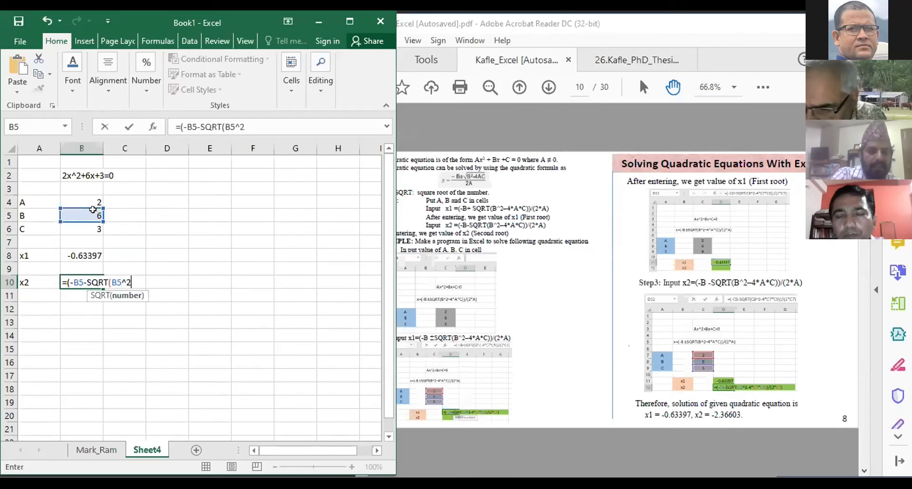
type("-4*")
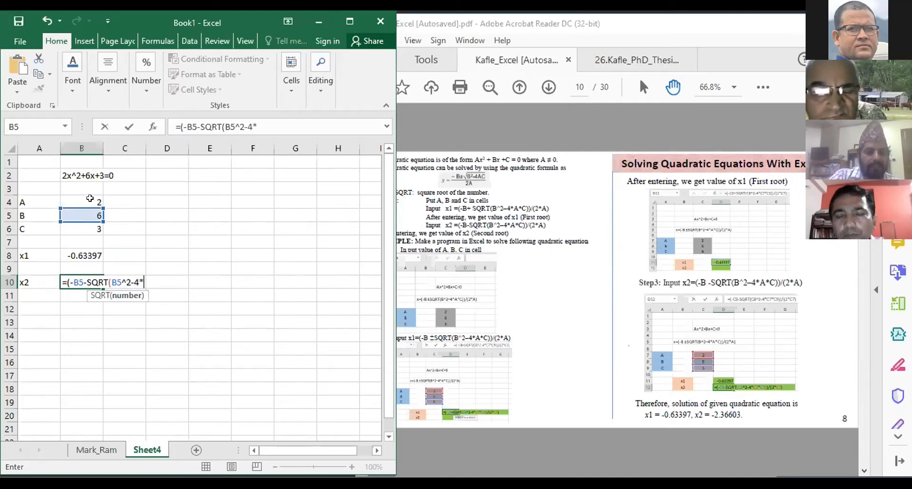
left_click(90, 198)
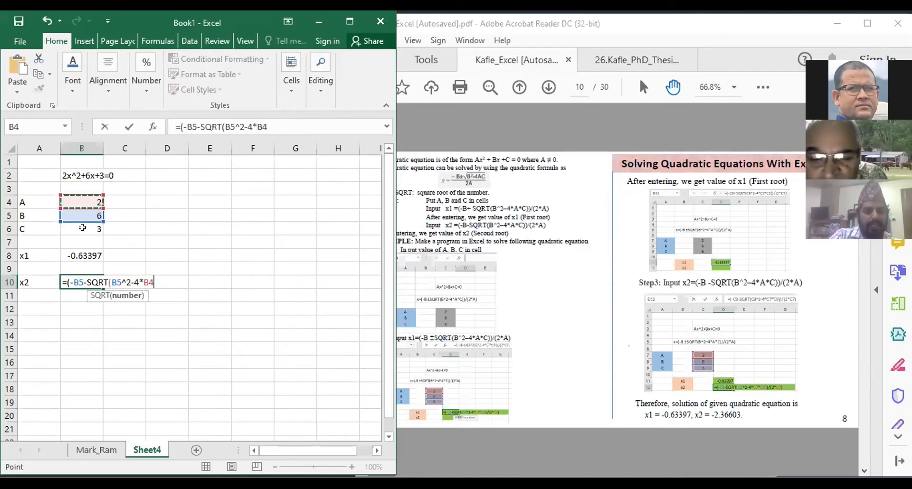
type("*")
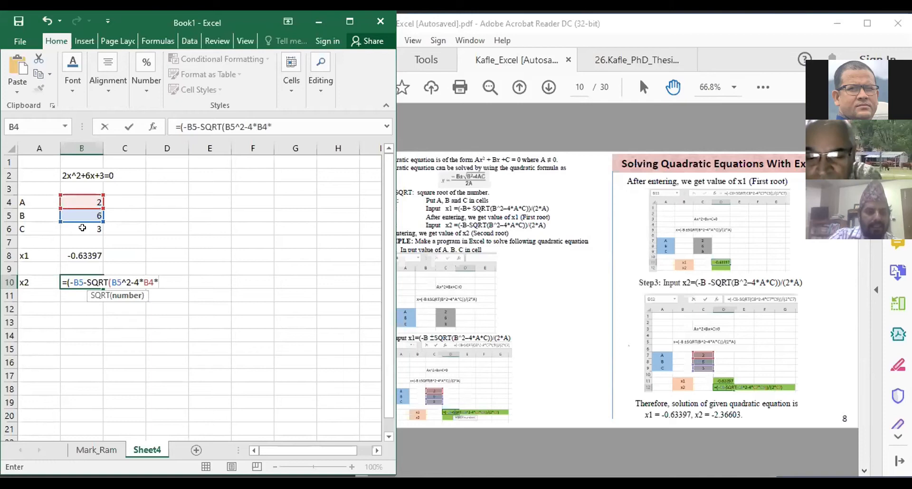
left_click(84, 230)
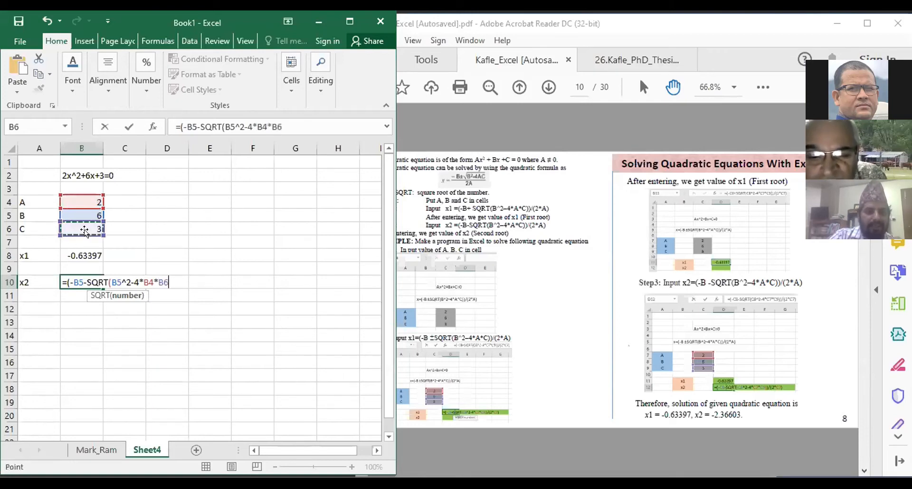
type(")")
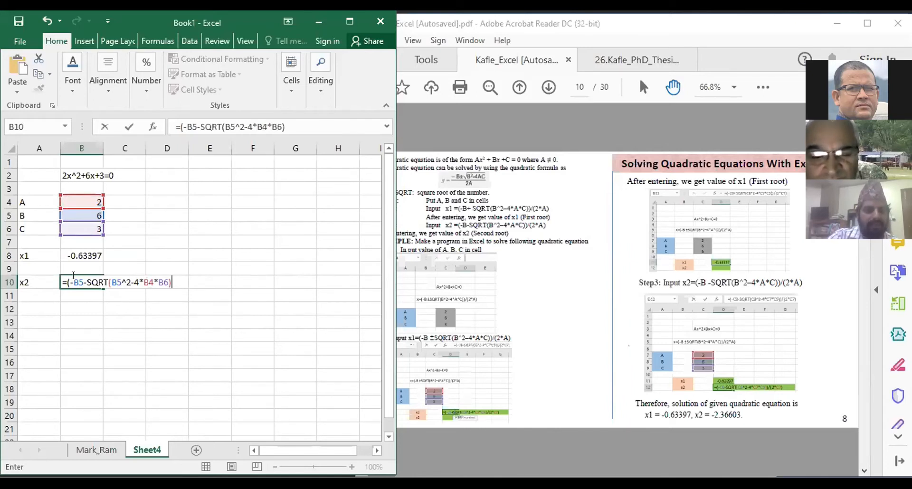
- Complete the second-root formula in B10 by closing the numerator and dividing it by (2*B4)
type(")")
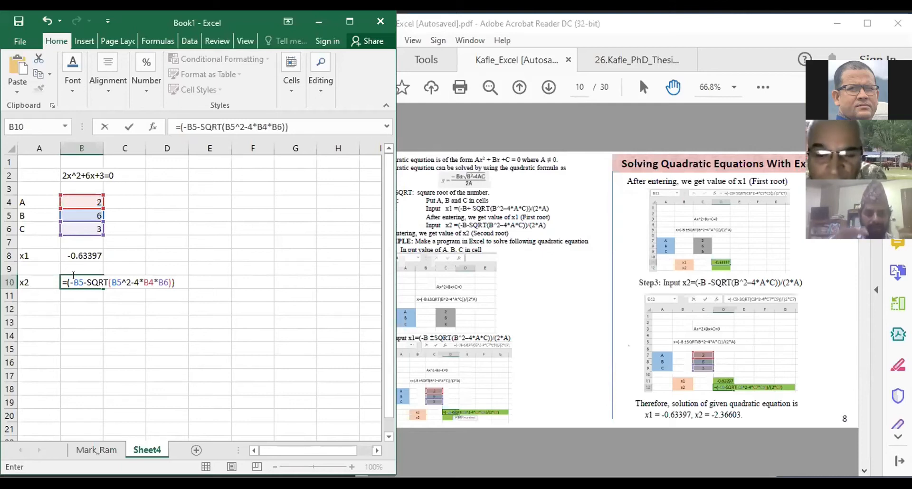
type("/")
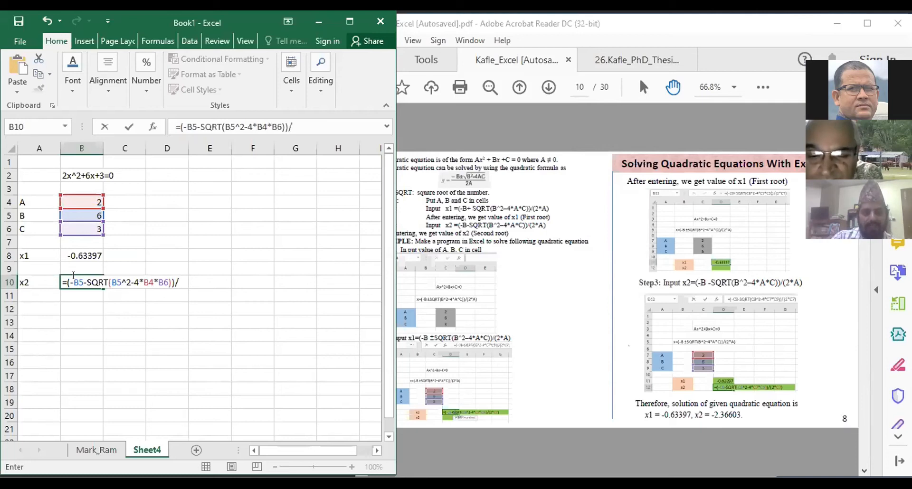
type("(")
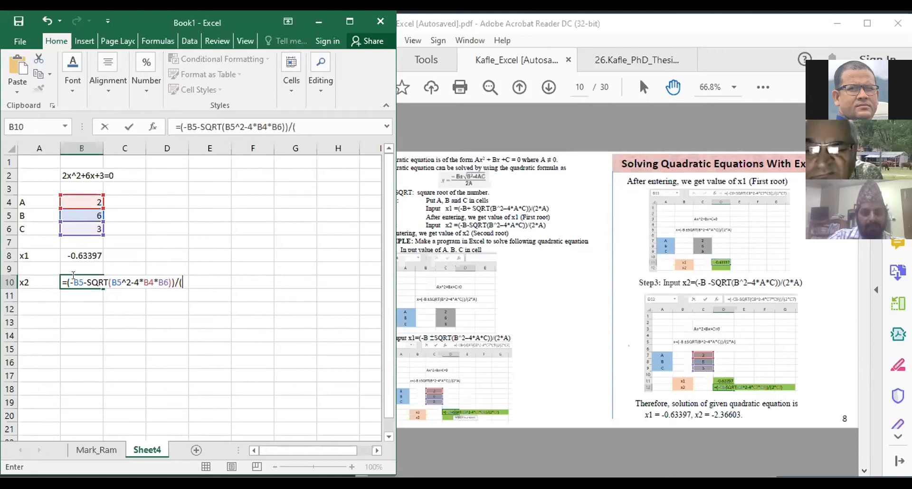
type("2*")
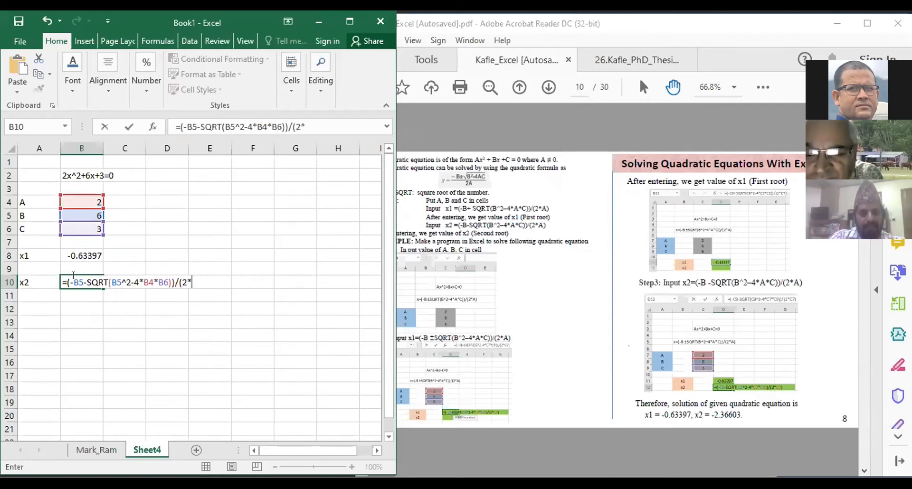
left_click(71, 200)
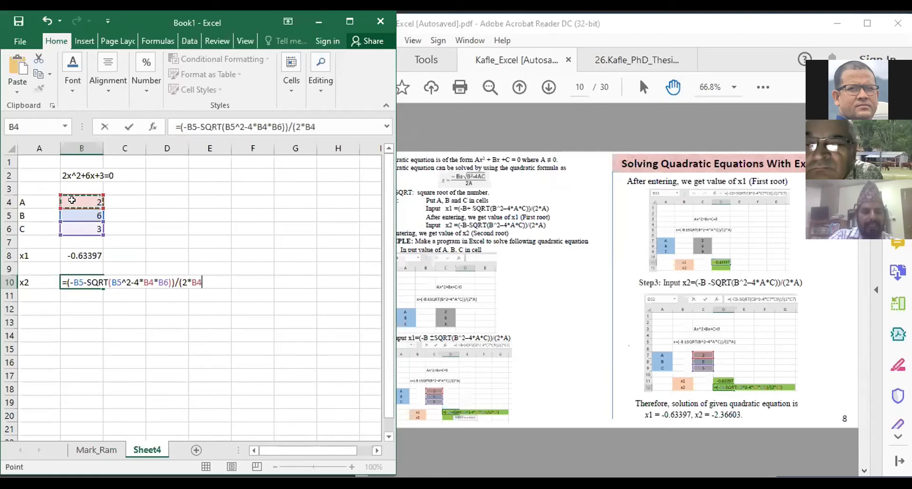
type(")")
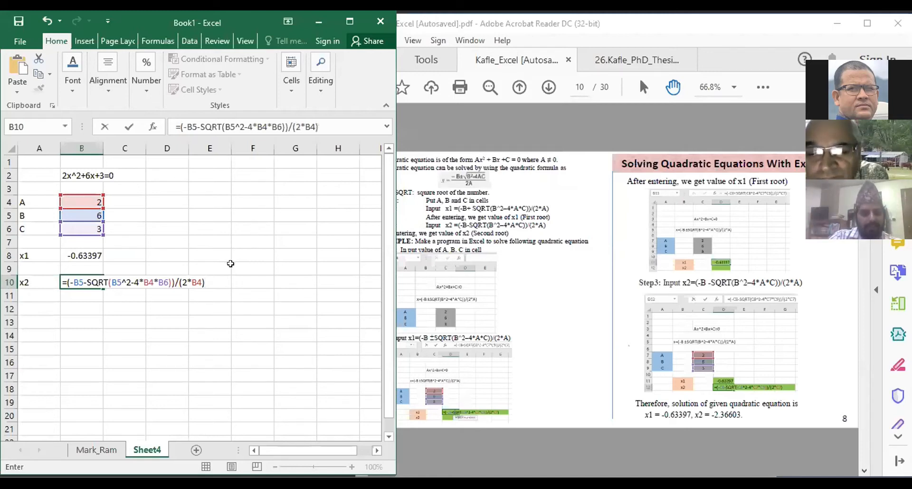
key("Return")
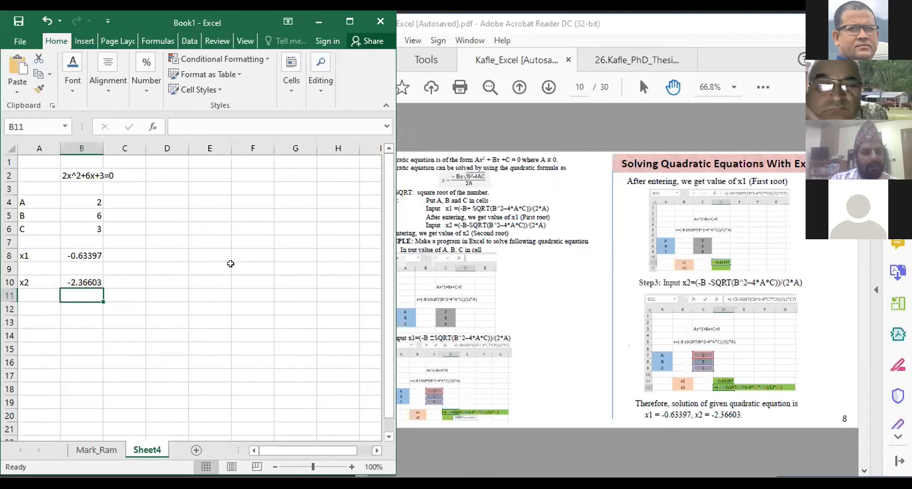
- Try to relabel cell A4 as Cofee.x^2
left_click(30, 199)
double_click(30, 199)
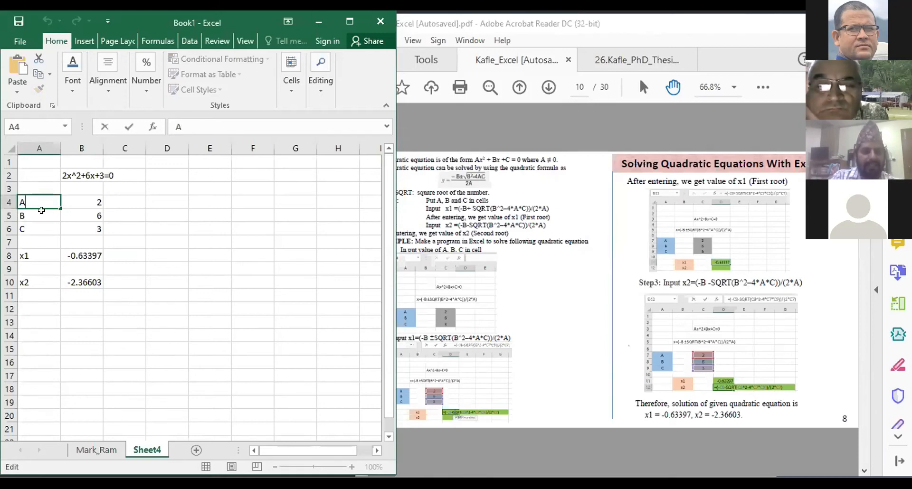
left_click(22, 202)
type("Cofee")
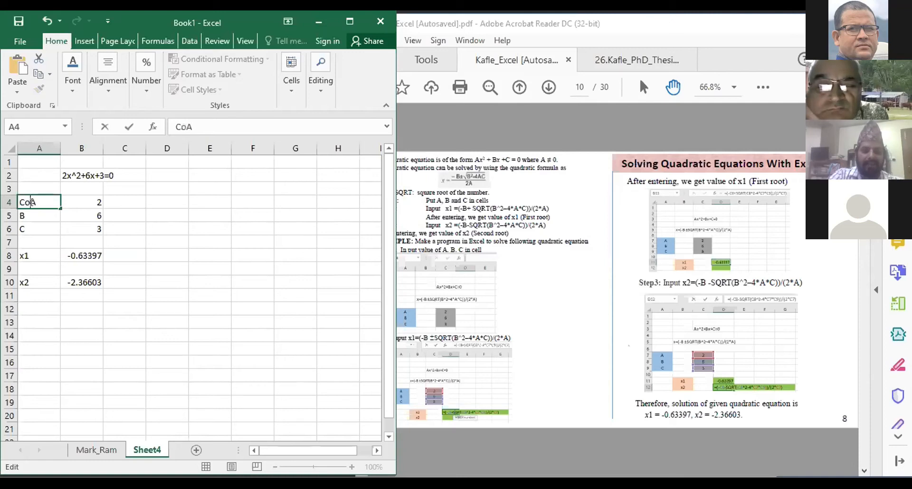
type(".")
key("Delete")
type("x^2")
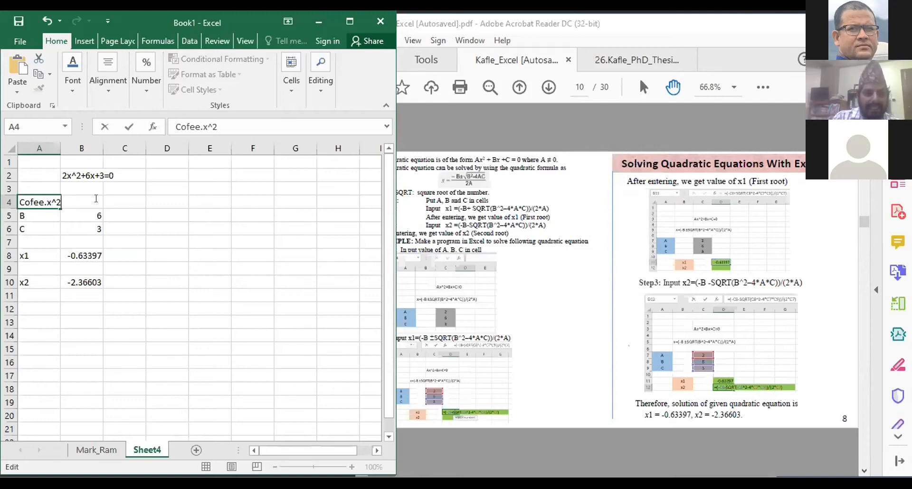
- Remove the Cofee.x^2 text from cell A4 and restore the label A
key("BackSpace")
key("BackSpace")
key("BackSpace")
key("BackSpace")
key("BackSpace")
key("BackSpace")
key("BackSpace")
key("BackSpace")
key("BackSpace")
type("A")
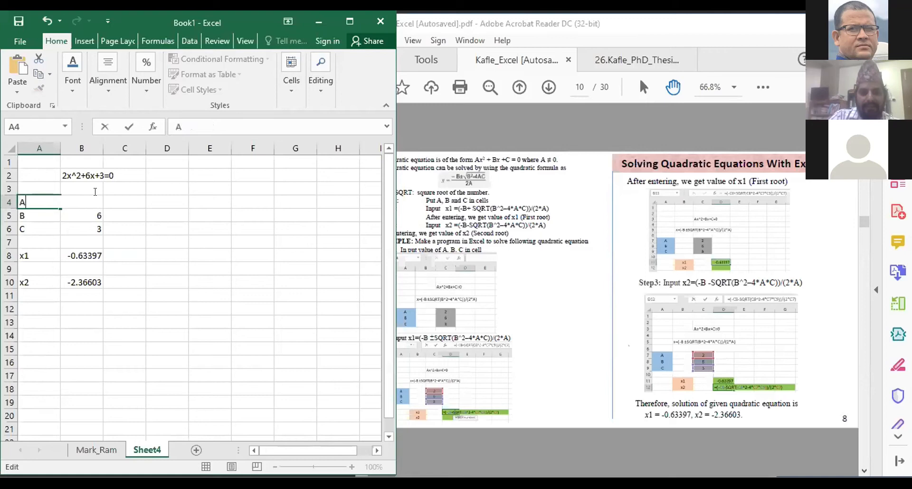
left_click(104, 251)
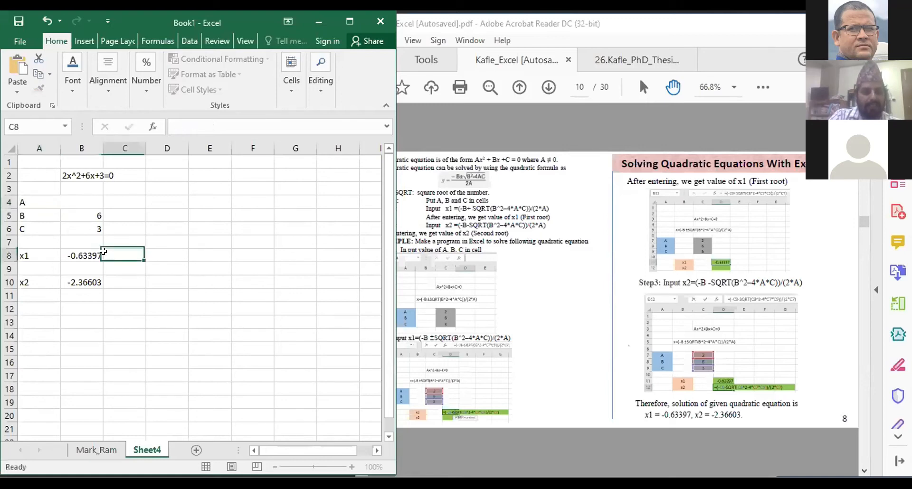
- Try a lowercase a as the label in cell A4, and restore the uppercase A
left_click(97, 202)
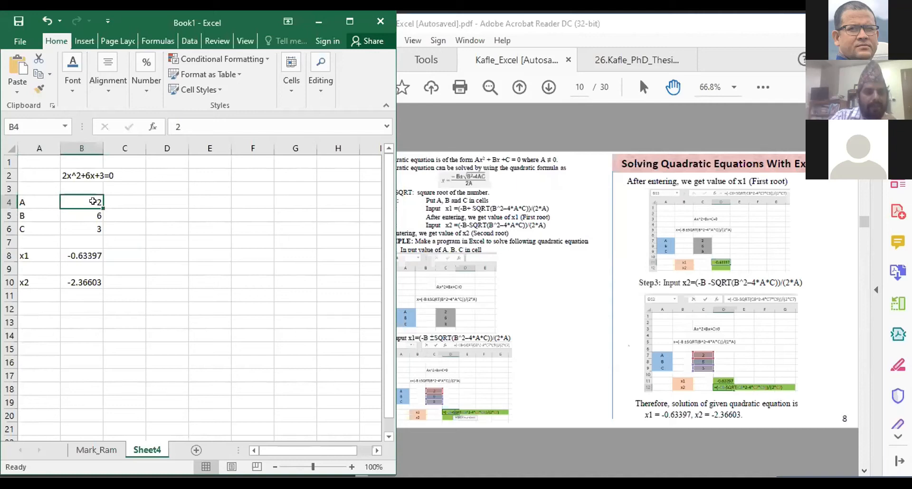
left_click(19, 199)
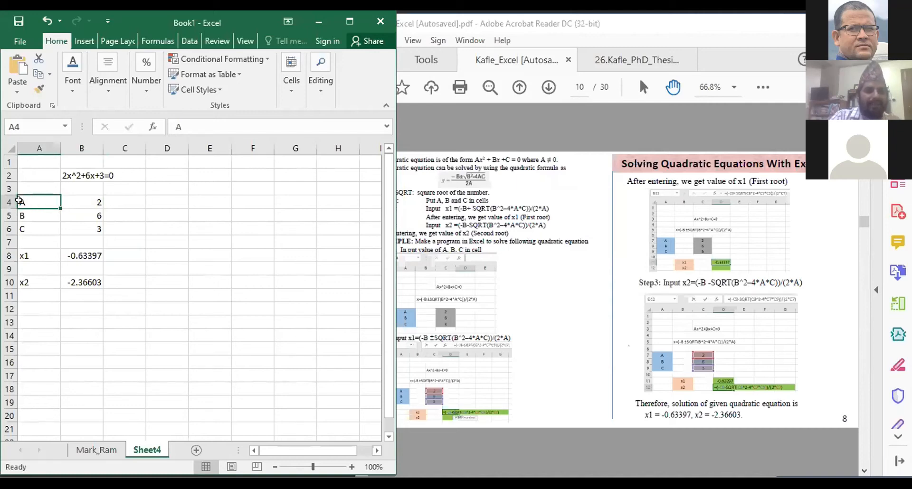
type("a")
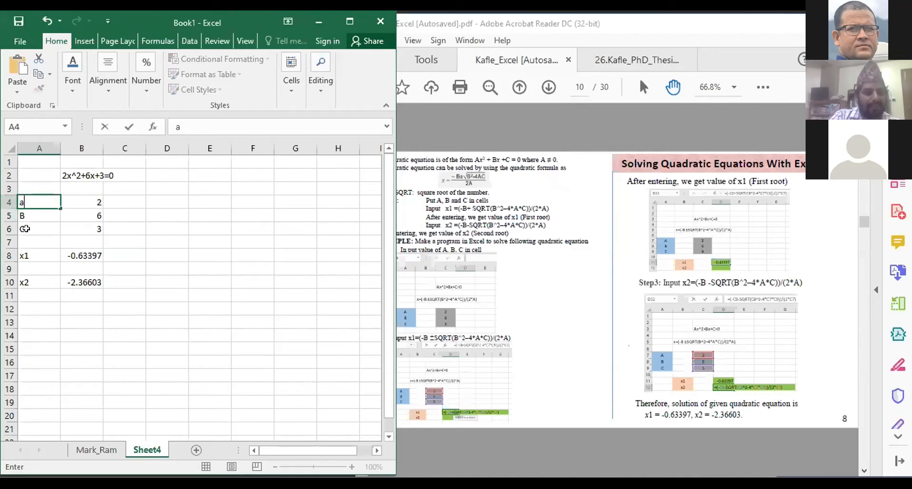
left_click(96, 199)
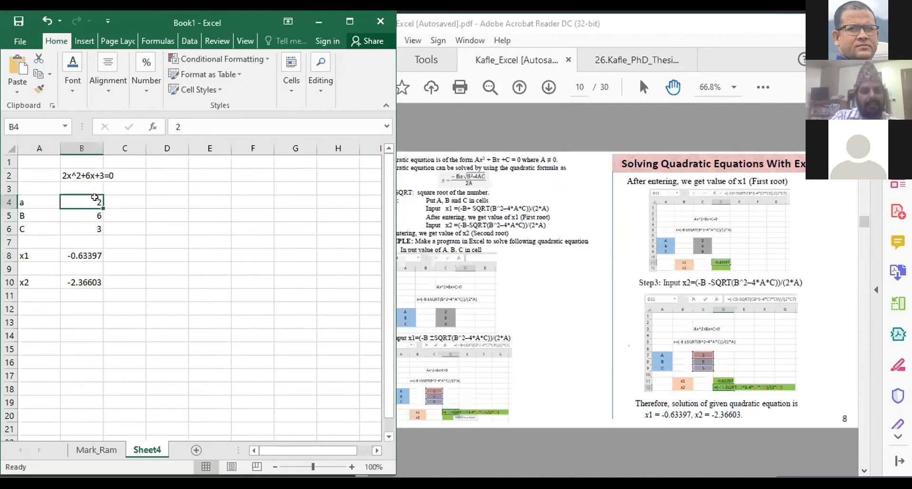
left_click(25, 200)
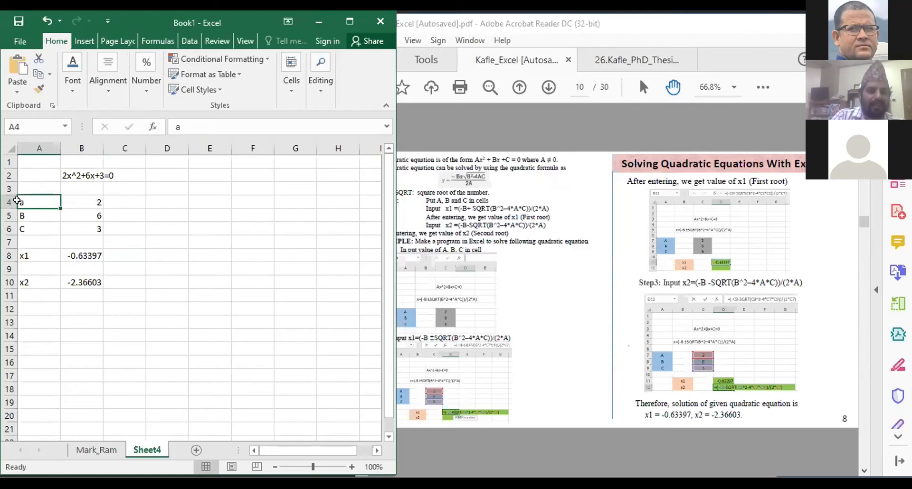
double_click(21, 200)
key("BackSpace")
type("A")
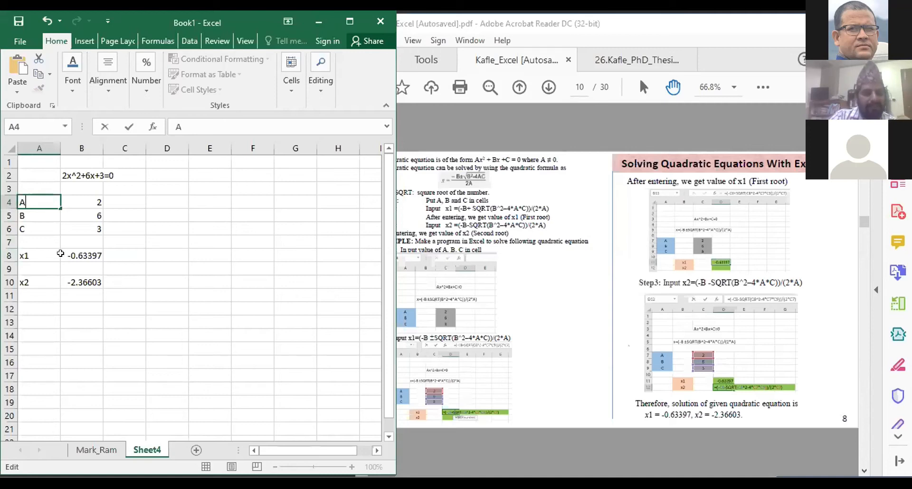
- Examine the x1 formula in cell B8 and the coefficient values in cells B4 to B6 that it references
double_click(88, 257)
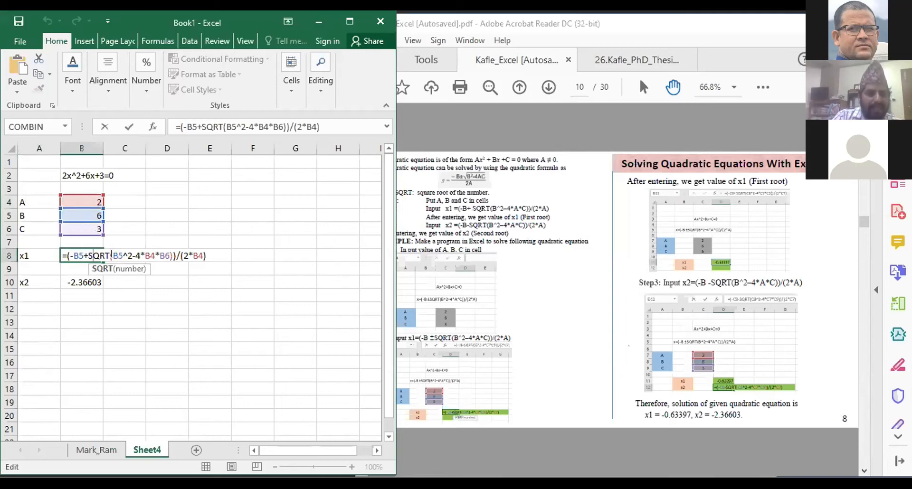
left_click(90, 200)
double_click(89, 200)
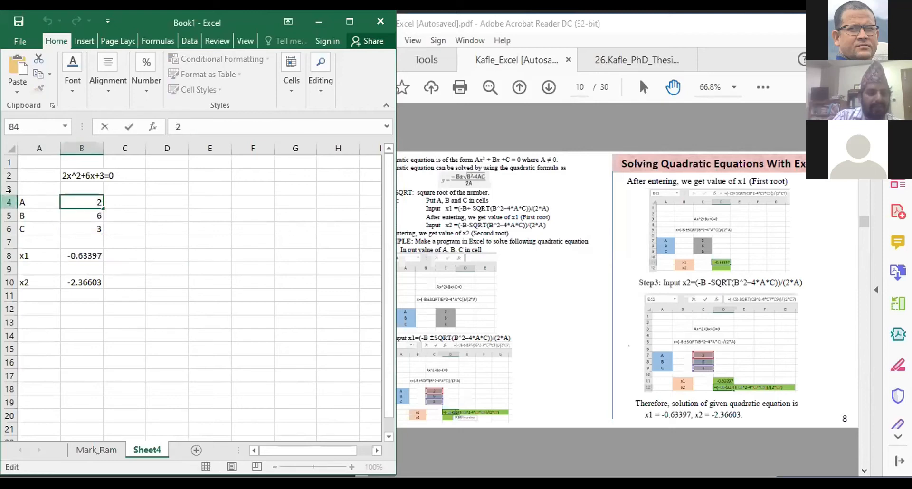
left_click(89, 210)
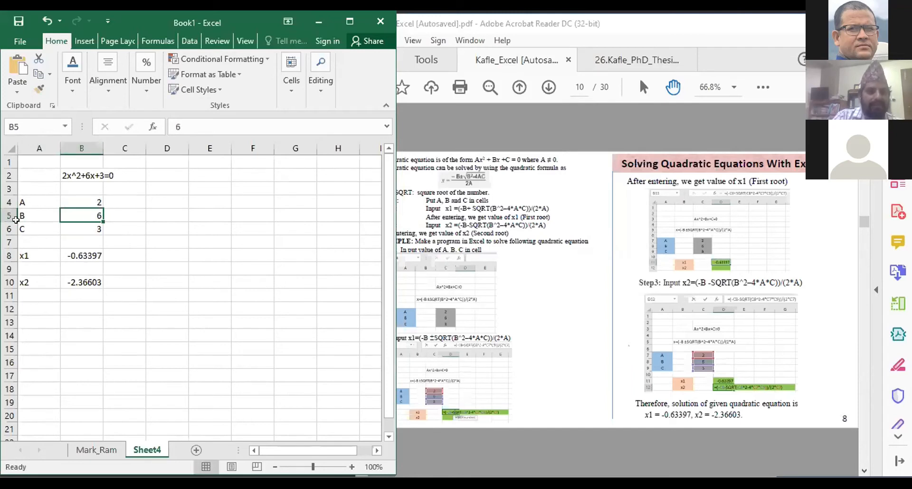
double_click(93, 230)
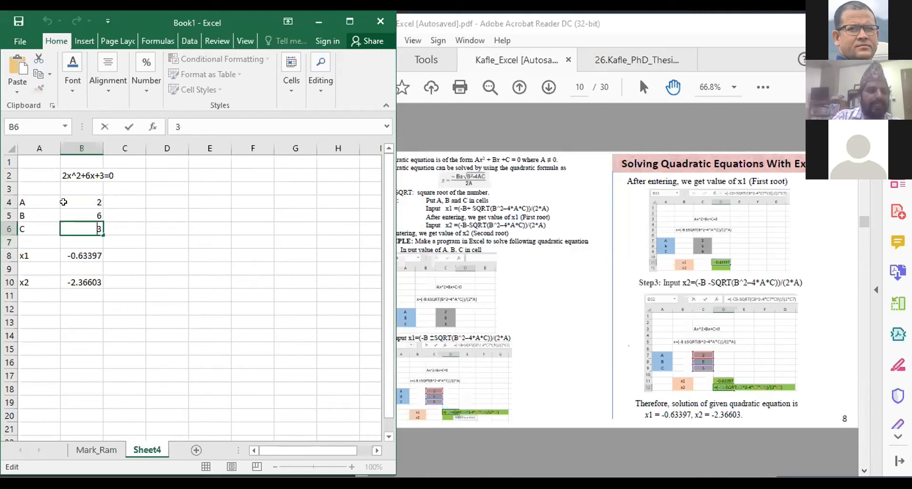
left_click(93, 252)
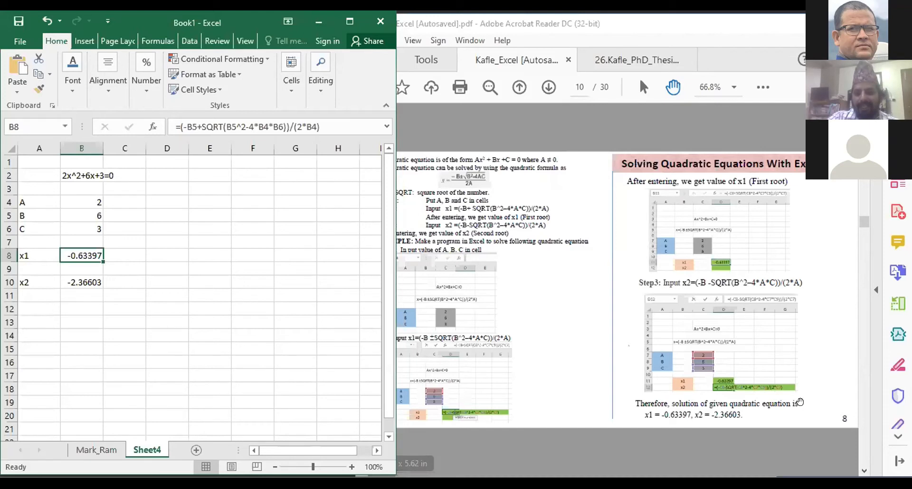
- Advance the Acrobat PDF to the imaginary-roots example page and set coefficient A in Excel cell B4 to 8
left_click(612, 293)
scroll(612, 293, "down", 1)
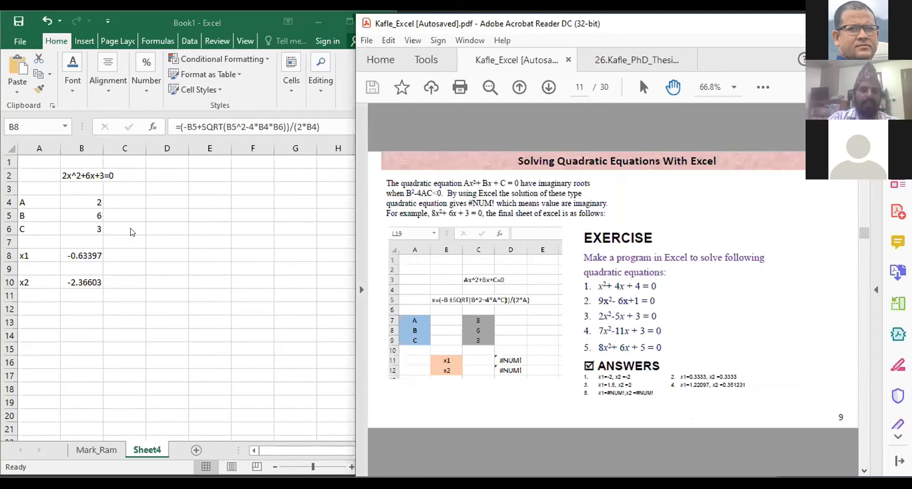
left_click(99, 199)
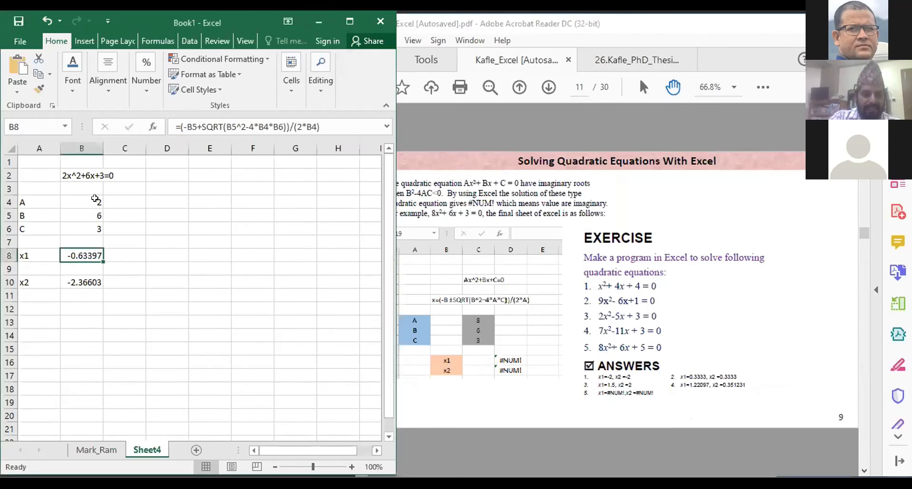
left_click(95, 199)
key("BackSpace")
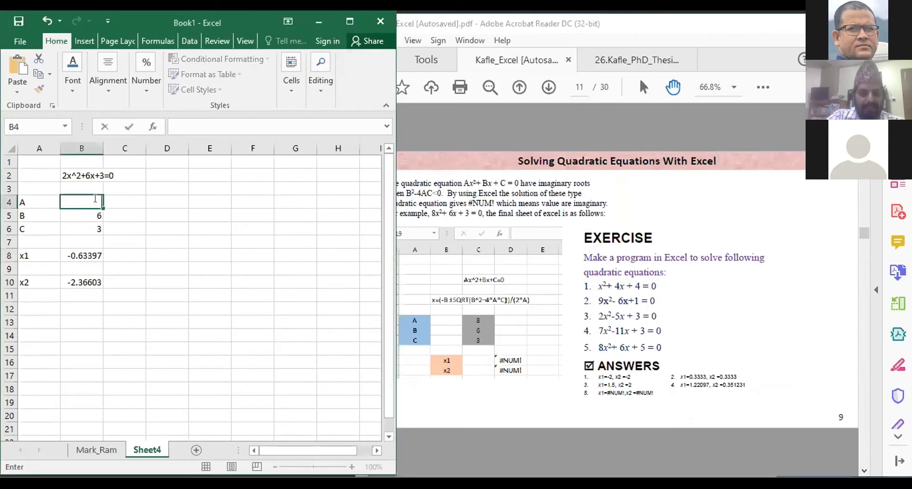
type("8")
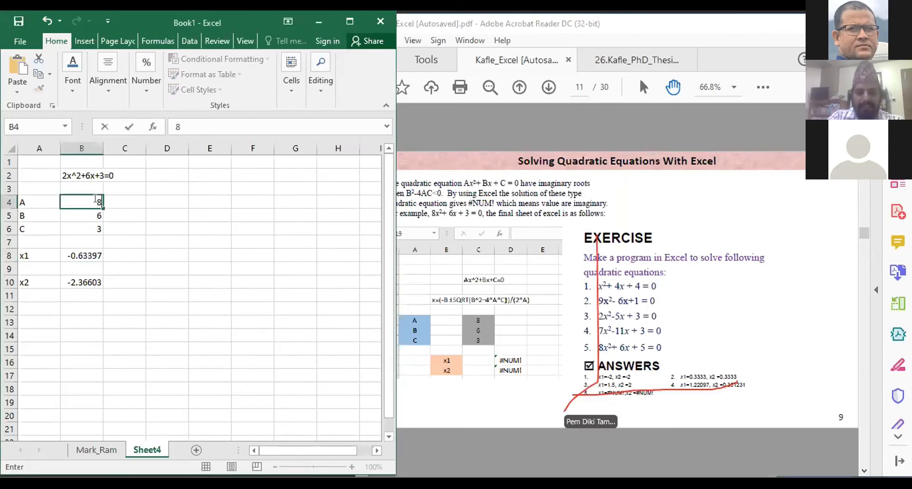
key("Return")
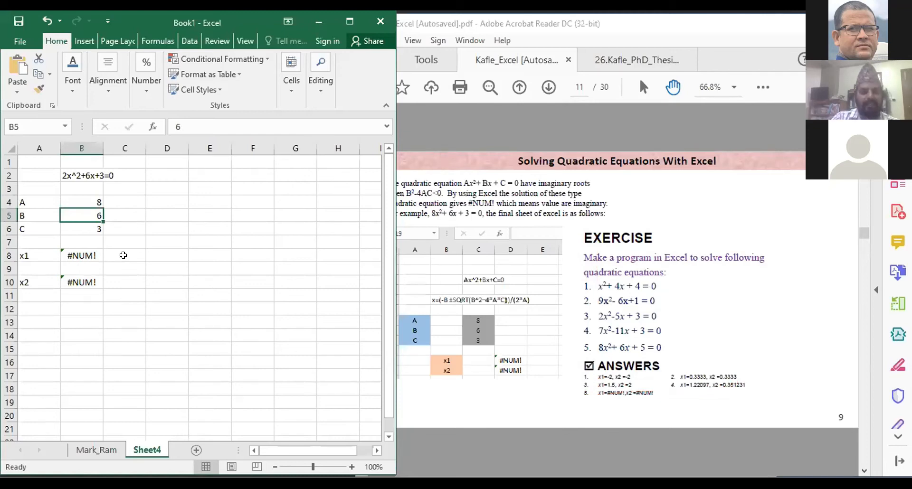
left_click(95, 199)
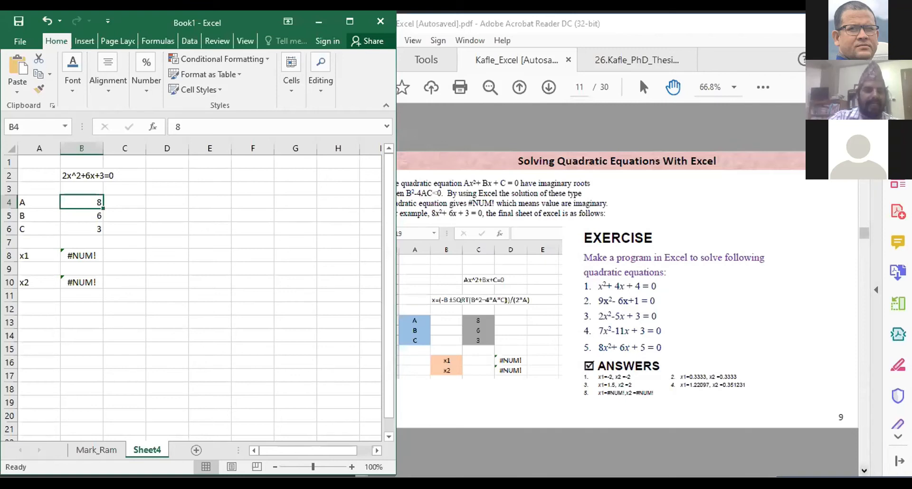
- Advance the Acrobat PDF to the page on graphing linear functions and add a new worksheet to the Excel workbook
left_click(862, 471)
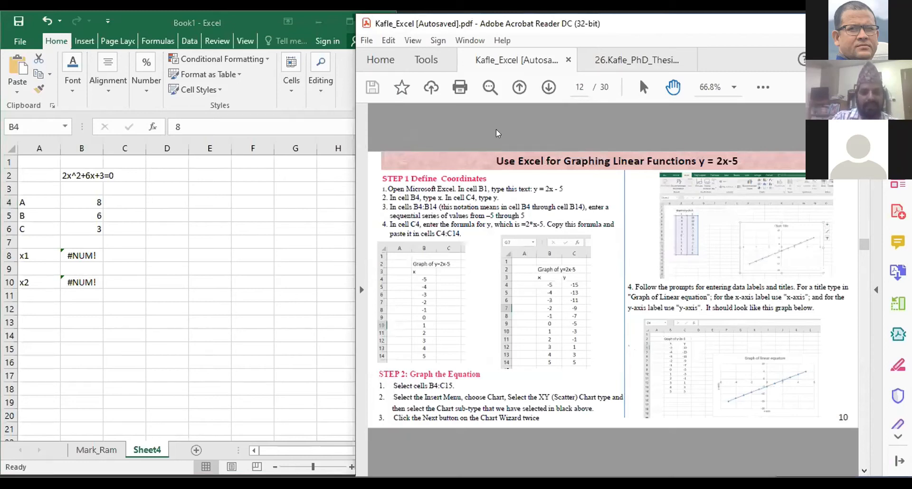
left_click(197, 450)
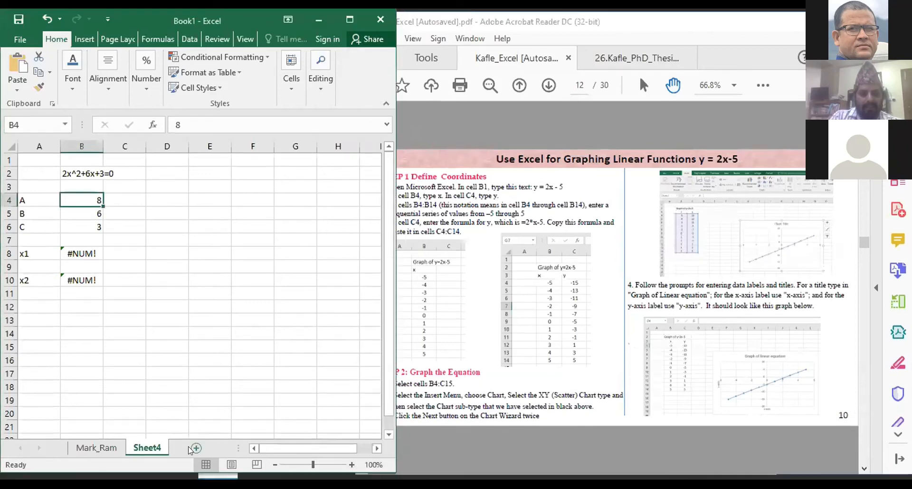
left_click(197, 450)
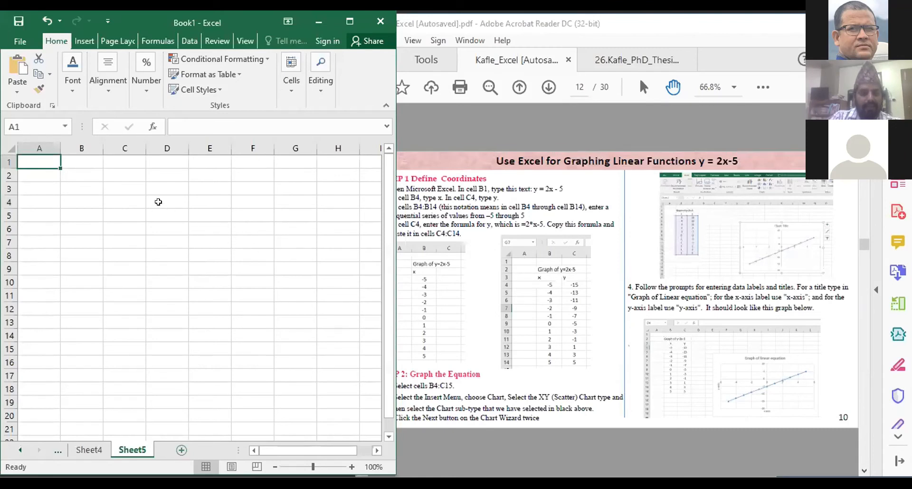
- Enter the linear equation y=2*x-5 as text in cell B2 of the new worksheet
left_click(67, 169)
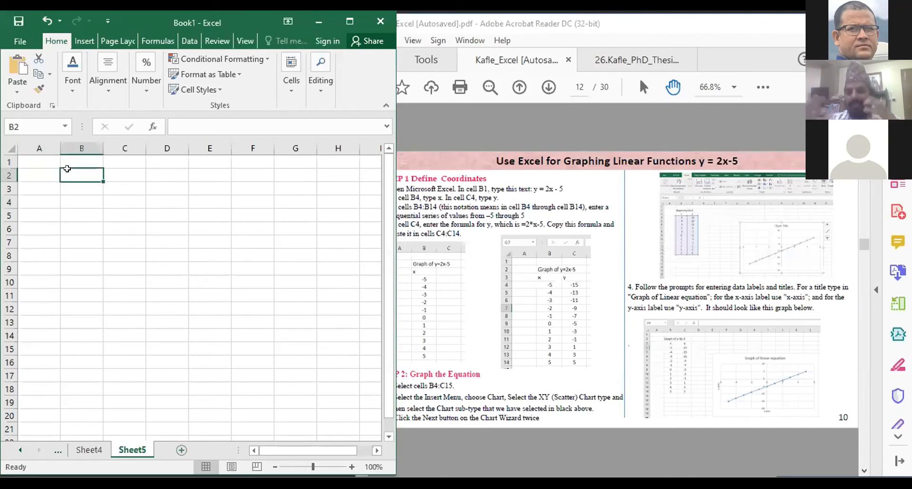
type("y=")
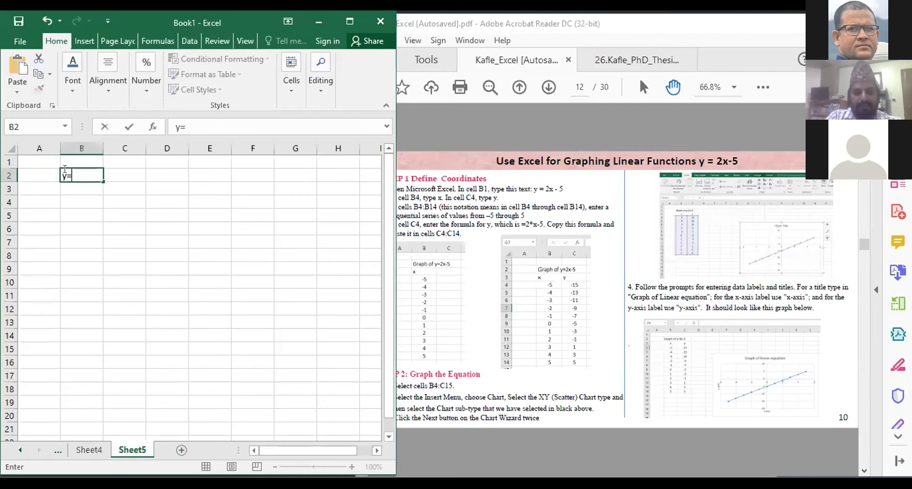
type("2x")
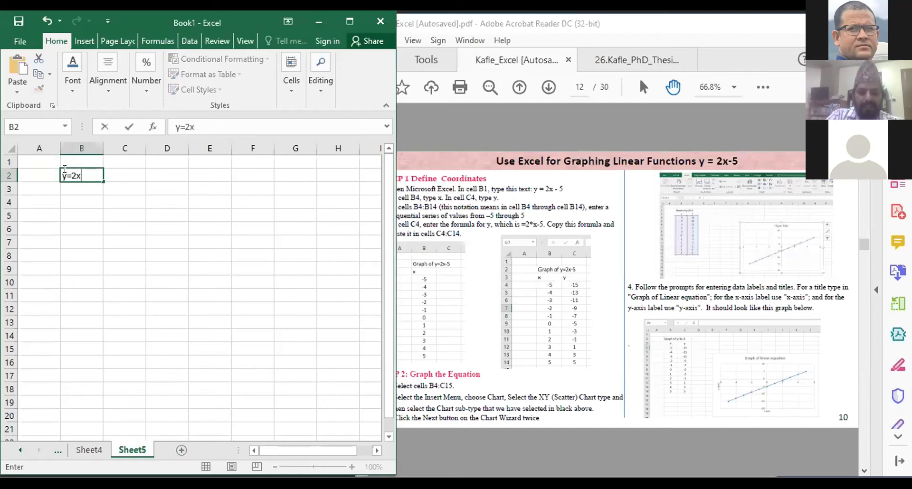
key("BackSpace")
type("*")
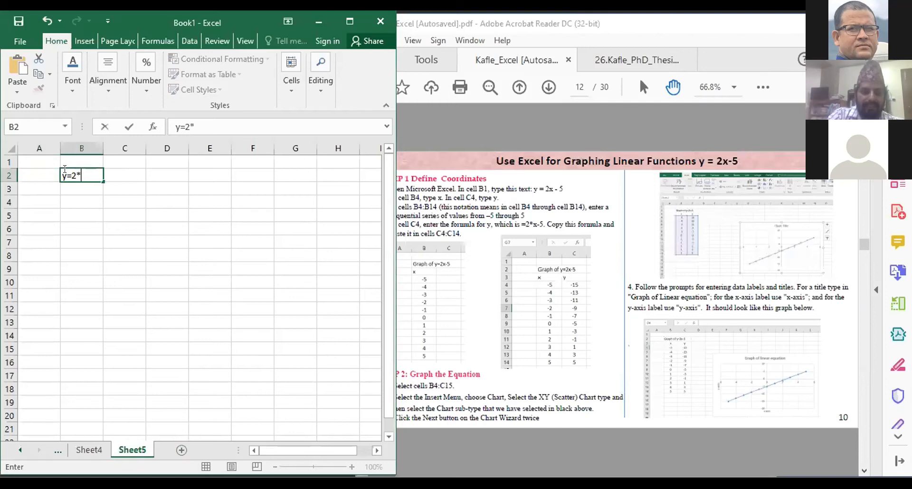
type("x-")
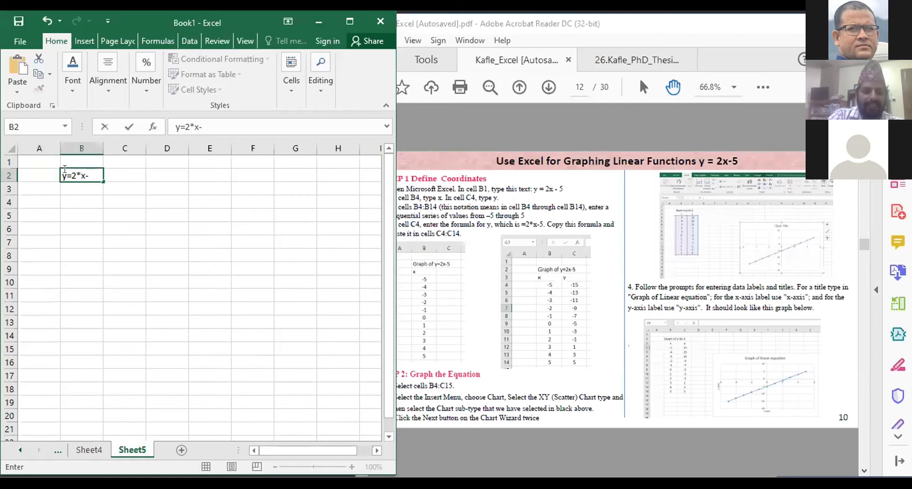
type("%")
key("BackSpace")
type("5")
left_click(122, 210)
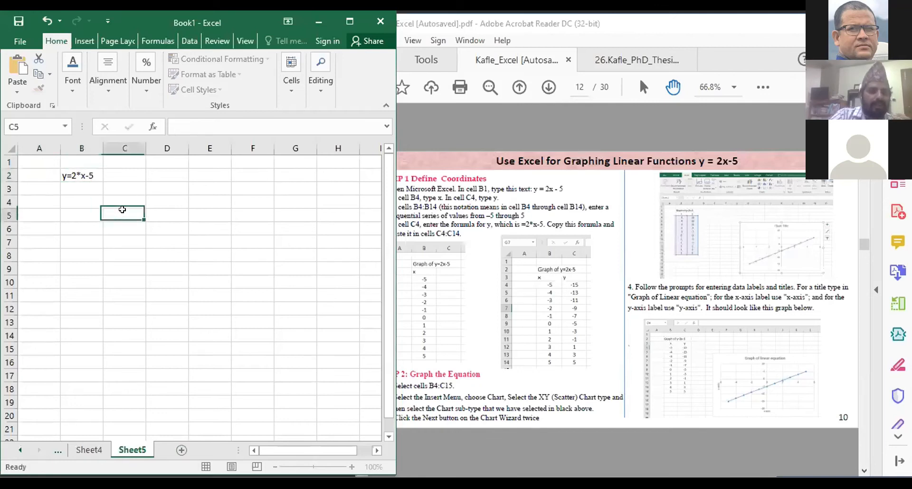